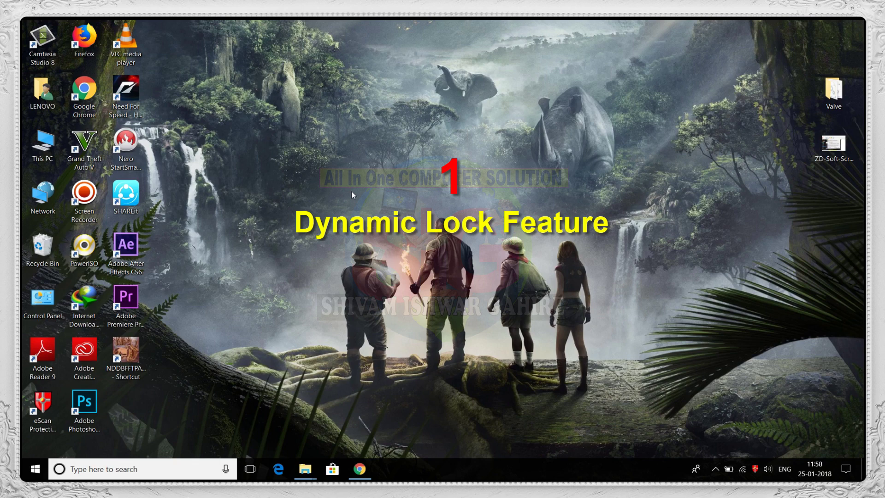
Step: Open the Bluetooth & other devices settings and turn Bluetooth on
{"action": "left_click", "coordinate": [40, 472]}
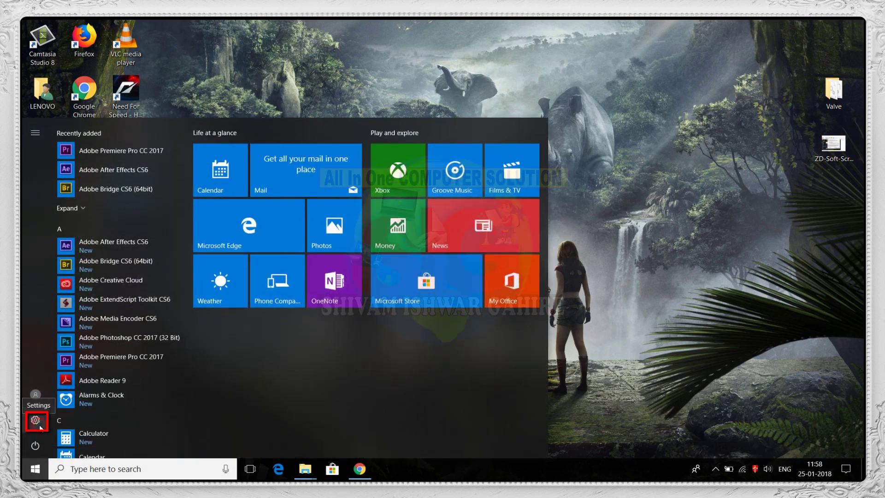
{"action": "left_click", "coordinate": [40, 427]}
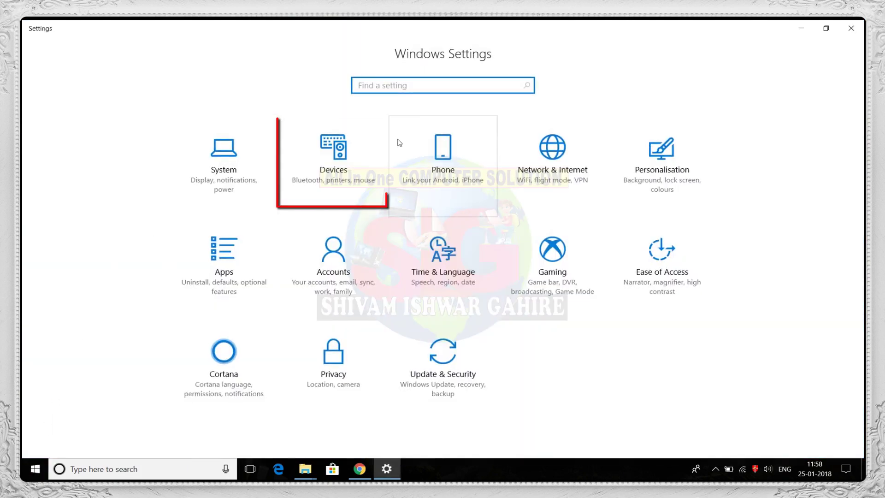
{"action": "left_click", "coordinate": [339, 174]}
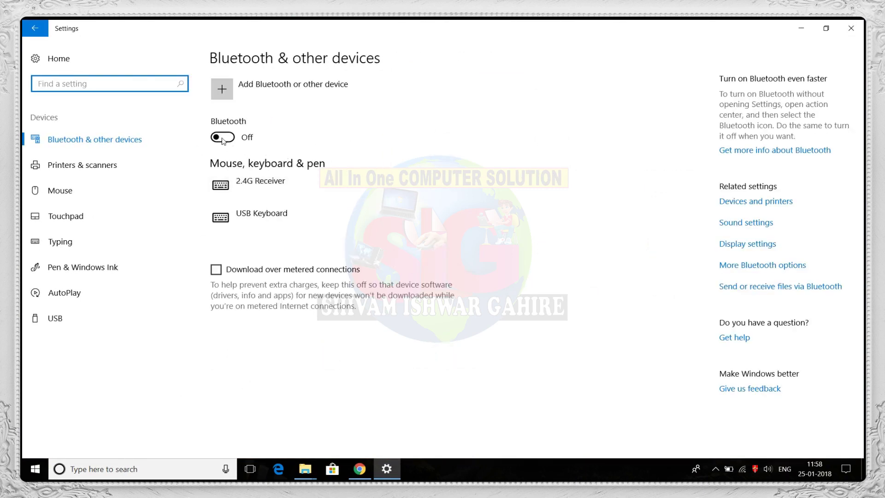
{"action": "left_click", "coordinate": [715, 469]}
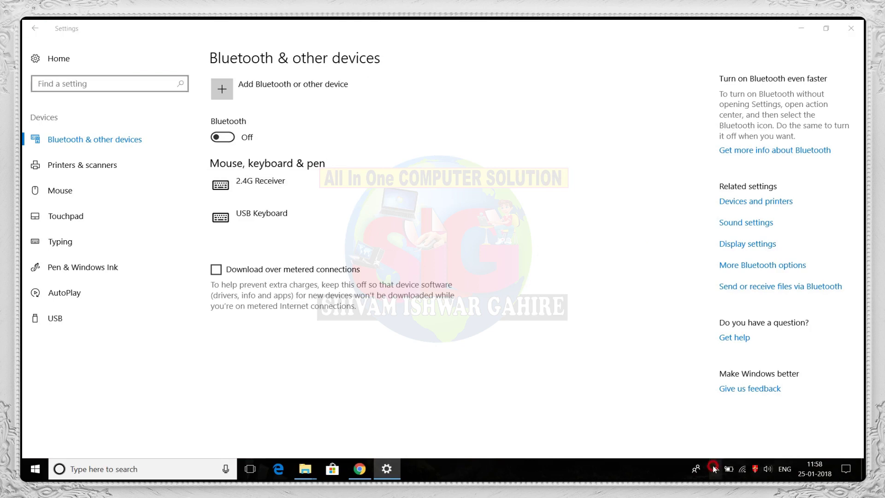
{"action": "left_click", "coordinate": [714, 468]}
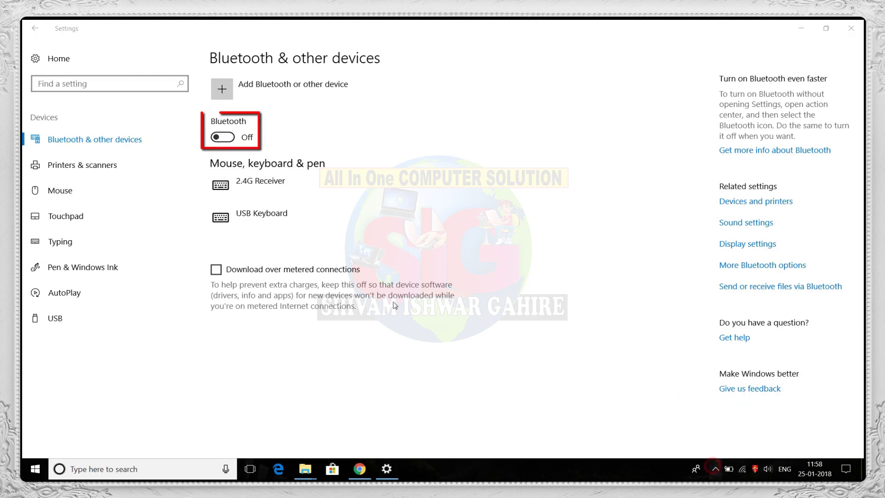
{"action": "left_click", "coordinate": [223, 137]}
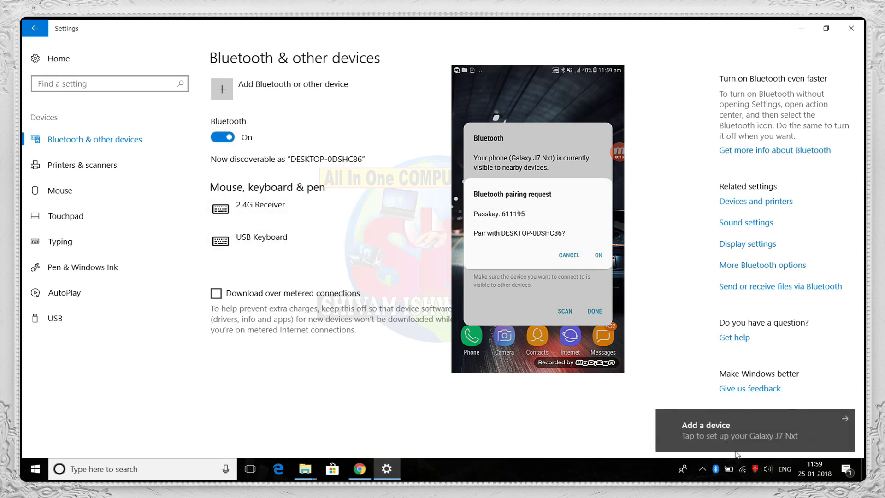
Step: Pair the Galaxy J7 Nxt phone with the PC, accepting the matching PIN, and close the pairing dialog
{"action": "left_click", "coordinate": [701, 432]}
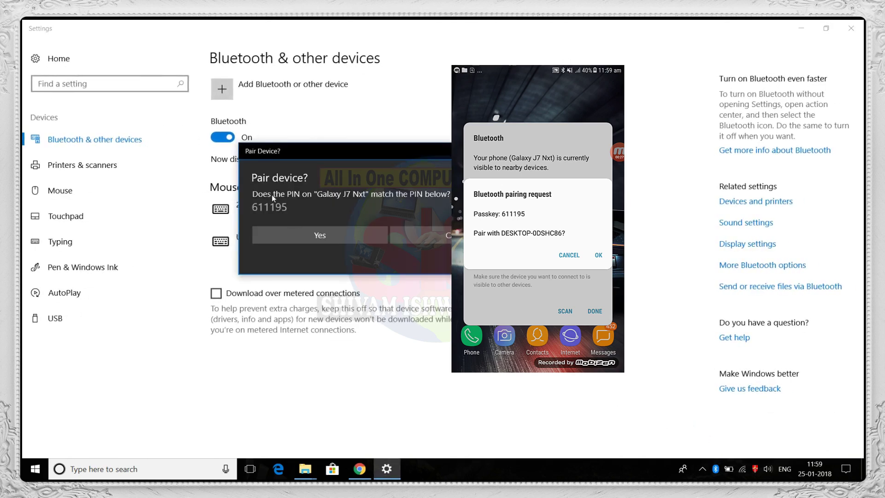
{"action": "left_click", "coordinate": [292, 236]}
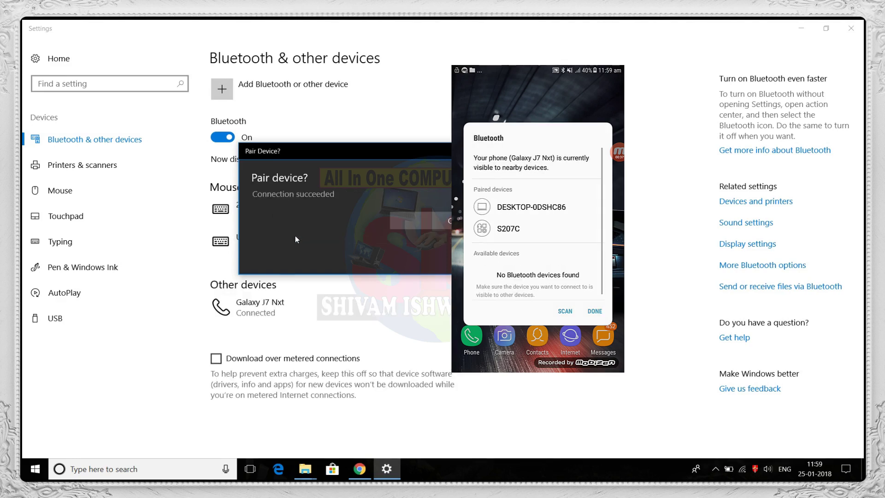
{"action": "left_click", "coordinate": [424, 223]}
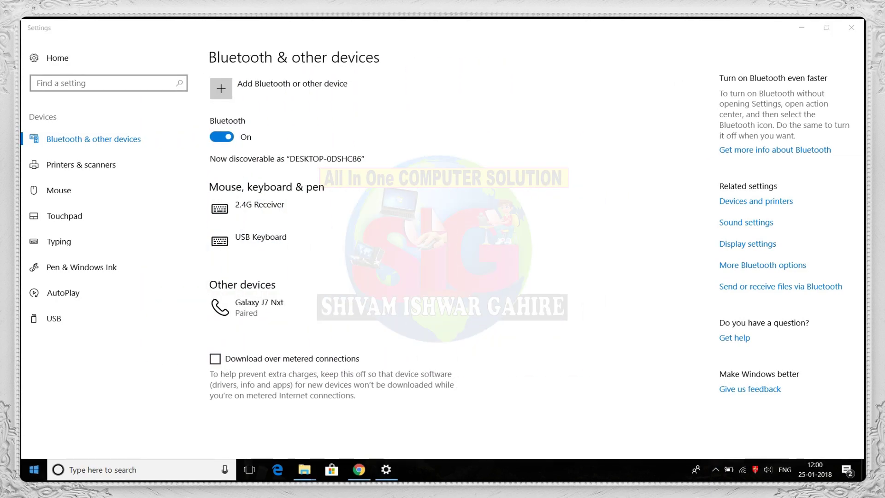
{"action": "left_click", "coordinate": [35, 469]}
{"action": "left_click", "coordinate": [28, 421]}
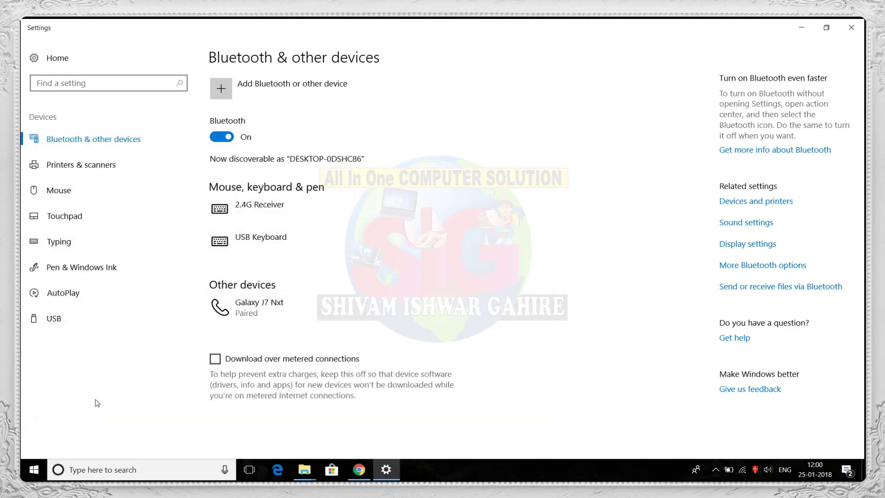
{"action": "left_click", "coordinate": [33, 469]}
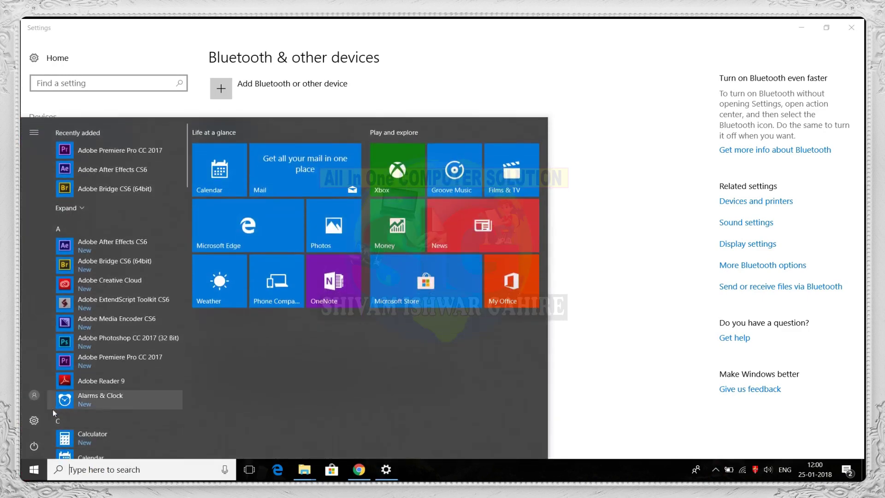
{"action": "left_click", "coordinate": [33, 420]}
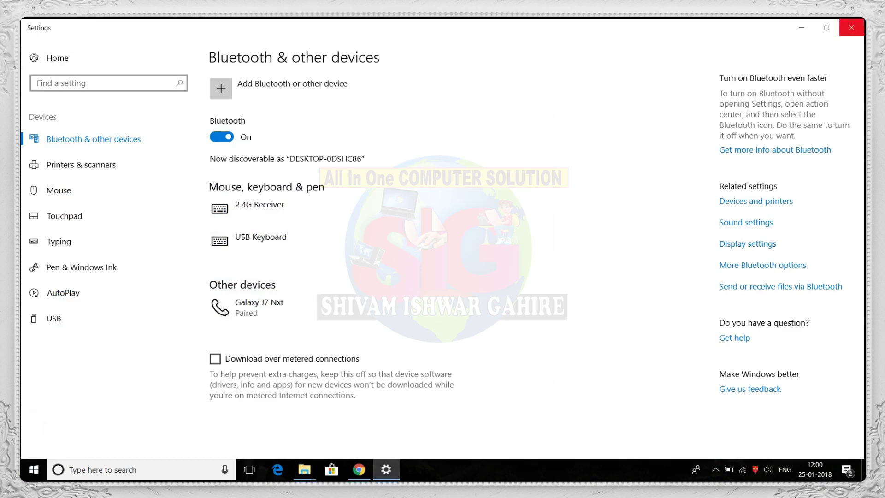
Step: Close the Bluetooth settings window and reopen Settings at the Sign-in options of Accounts
{"action": "left_click", "coordinate": [851, 27]}
{"action": "left_click", "coordinate": [33, 470]}
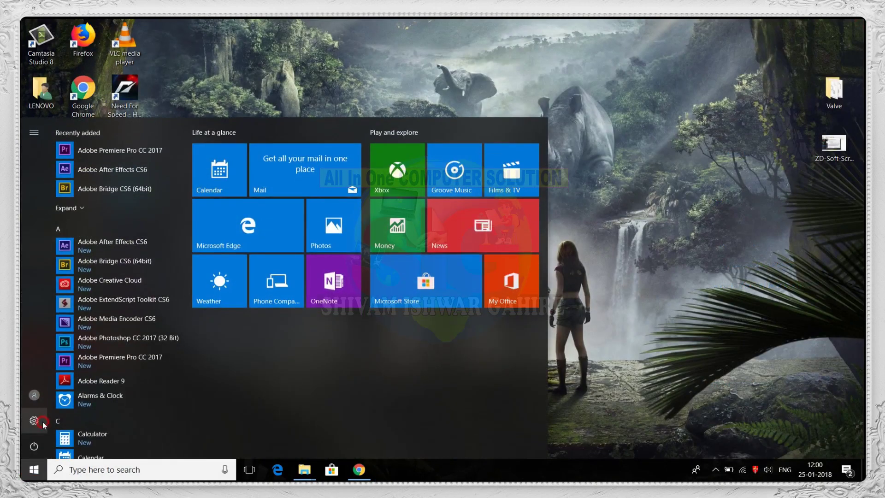
{"action": "left_click", "coordinate": [41, 421]}
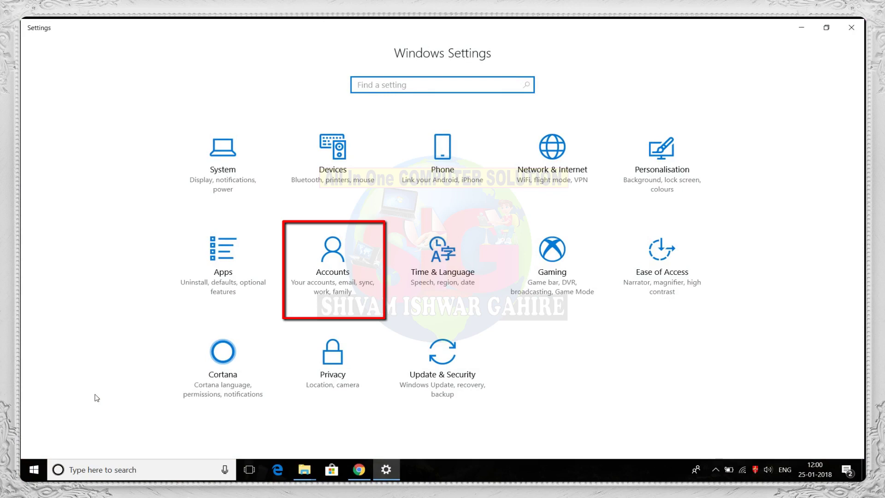
{"action": "left_click", "coordinate": [333, 279]}
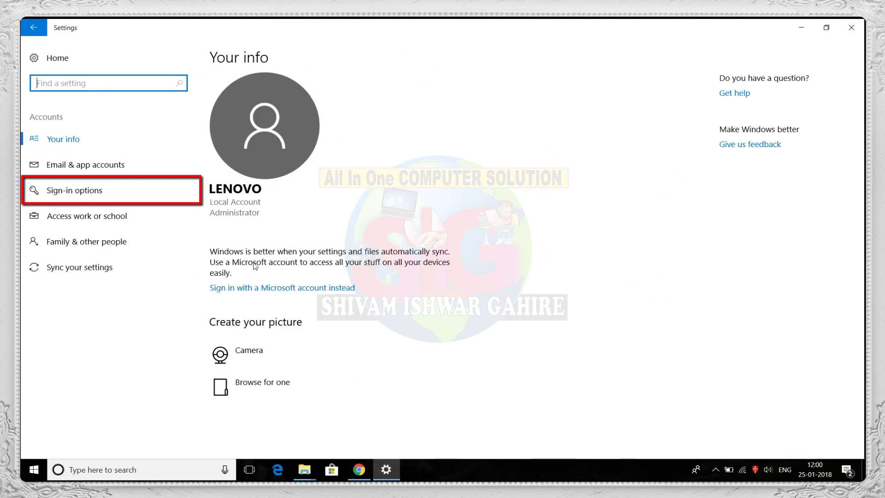
{"action": "left_click", "coordinate": [76, 192]}
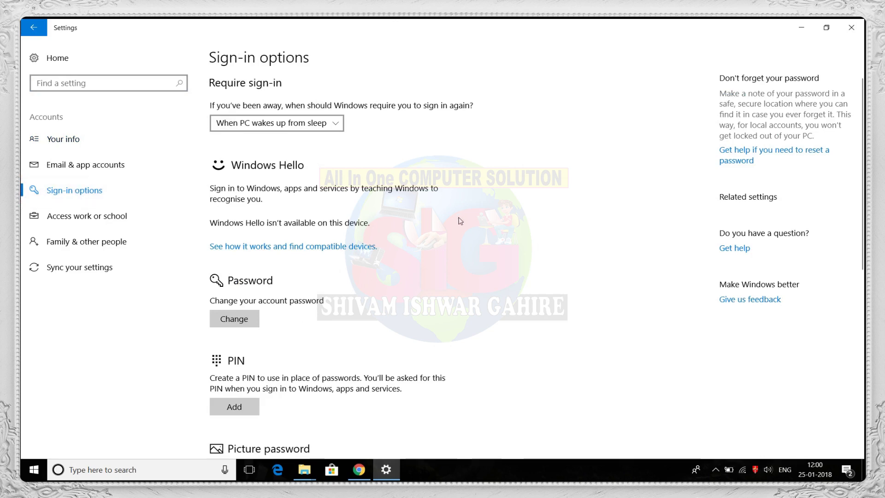
Step: Enable Dynamic lock by allowing Windows to detect when you're away and automatically lock the device, and close Settings
{"action": "scroll", "coordinate": [428, 337], "scroll_direction": "down", "scroll_amount": 3}
{"action": "scroll", "coordinate": [428, 353], "scroll_direction": "down", "scroll_amount": 3}
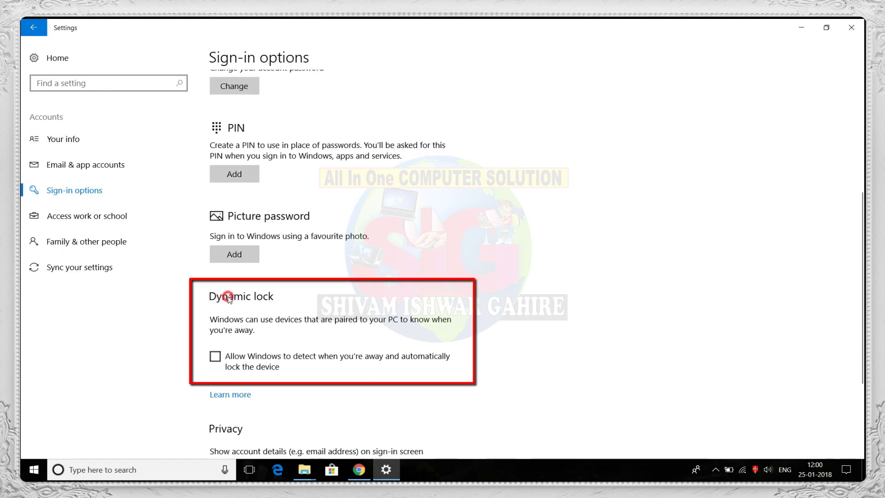
{"action": "left_click", "coordinate": [215, 357]}
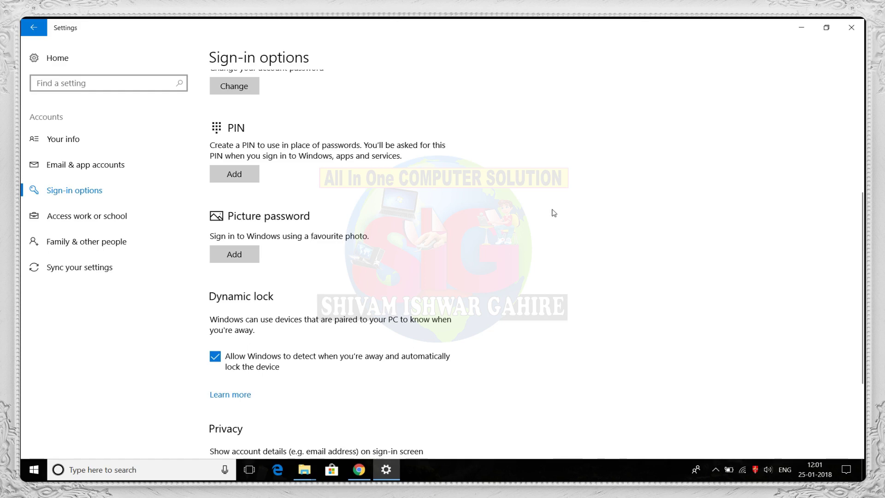
{"action": "left_click", "coordinate": [853, 28]}
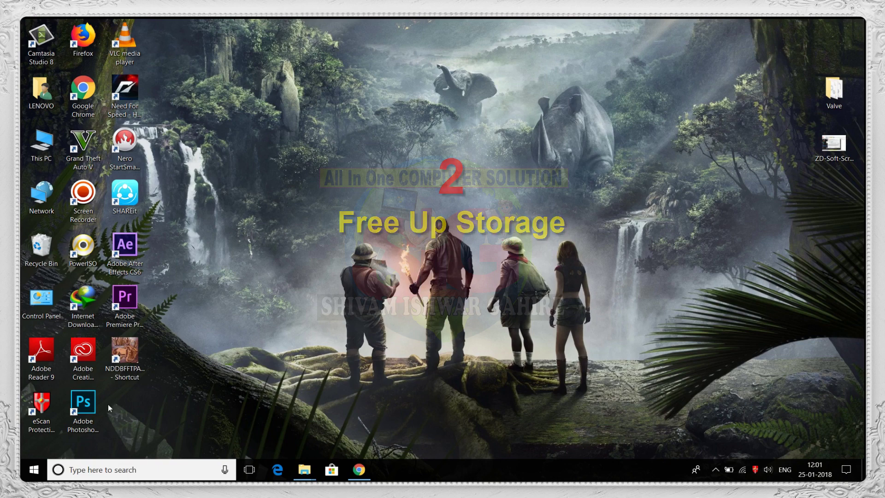
Step: Open the Storage page of the System settings
{"action": "left_click", "coordinate": [32, 471]}
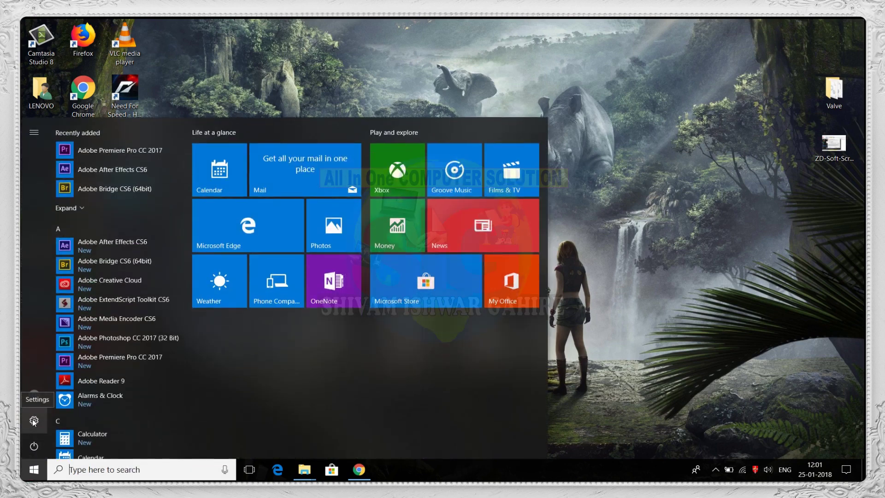
{"action": "left_click", "coordinate": [33, 420]}
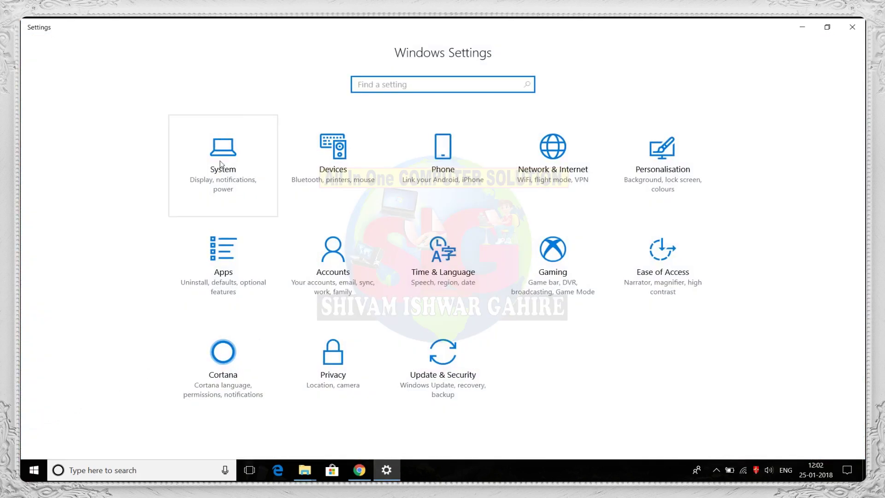
{"action": "left_click", "coordinate": [715, 469]}
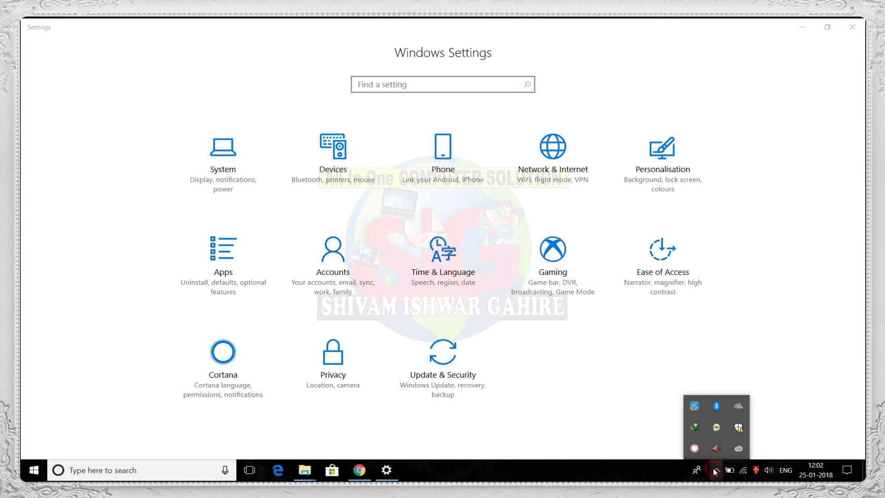
{"action": "left_click", "coordinate": [224, 186]}
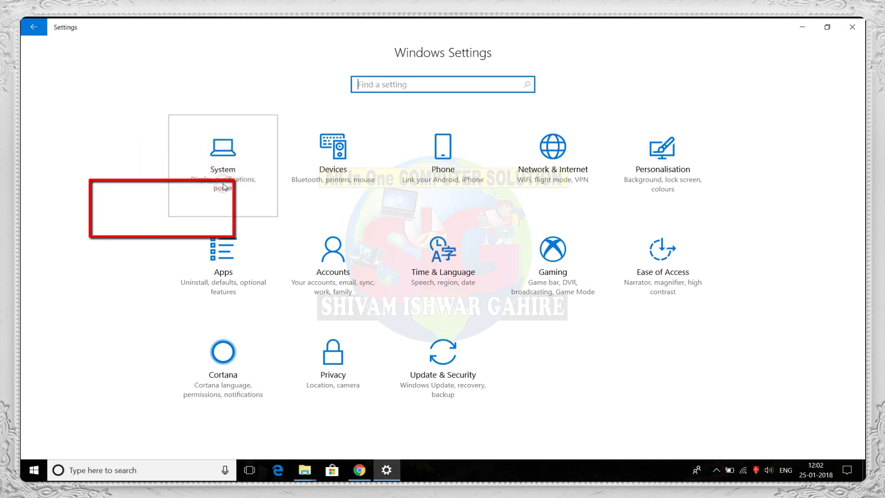
{"action": "left_click", "coordinate": [224, 186]}
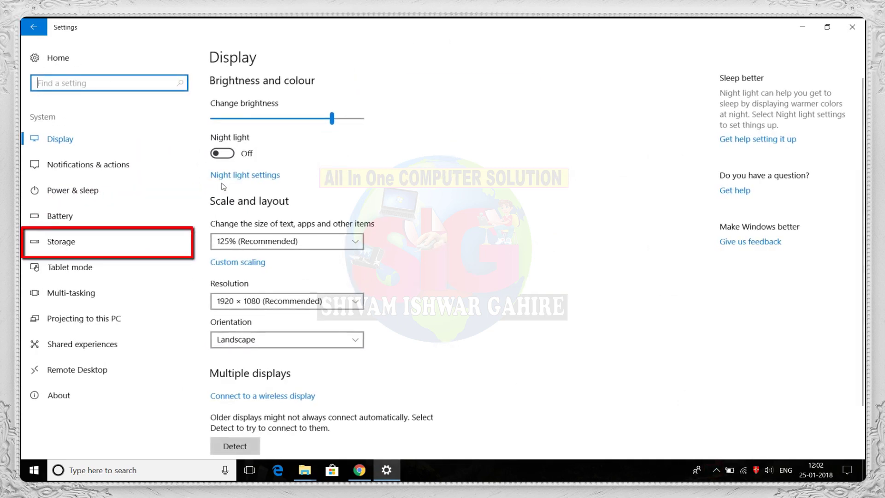
{"action": "left_click", "coordinate": [56, 242]}
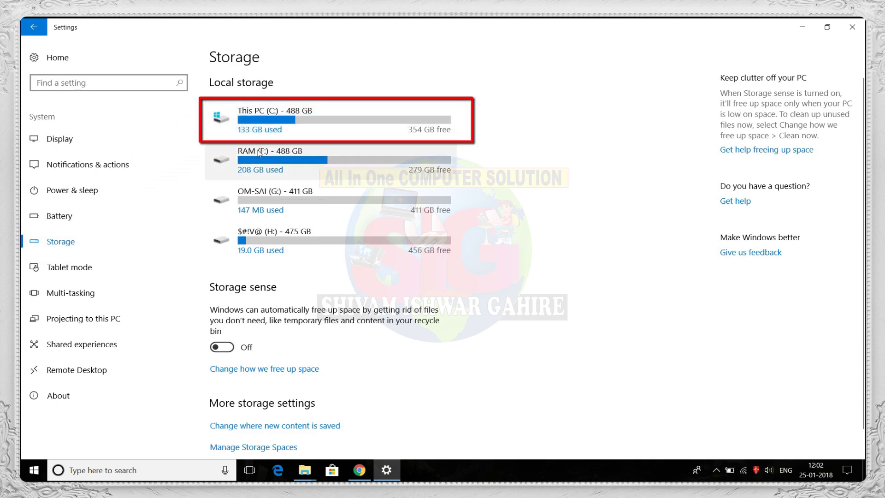
Step: Open the storage usage breakdown of the This PC (C:) drive and look through its categories
{"action": "left_click", "coordinate": [276, 121]}
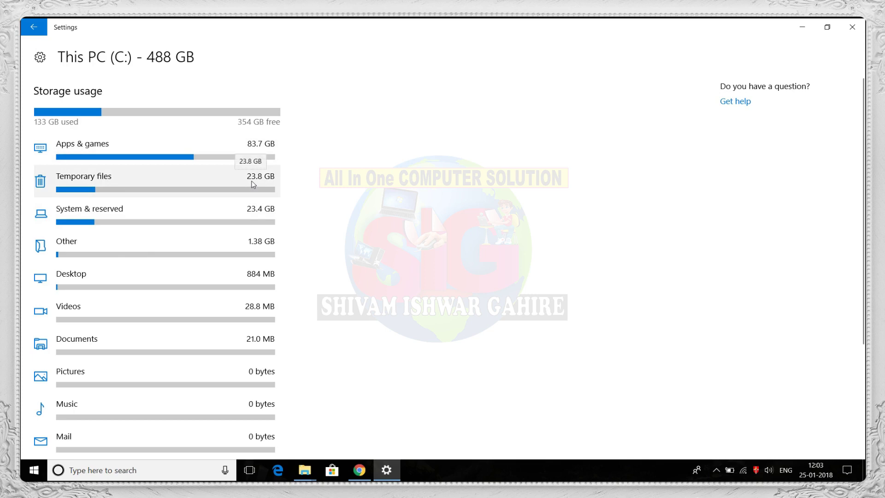
{"action": "scroll", "coordinate": [148, 230], "scroll_direction": "down", "scroll_amount": 5}
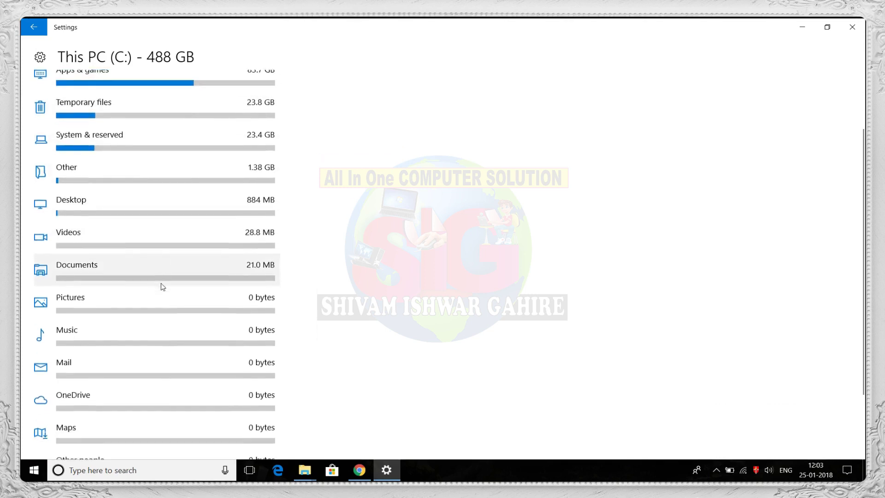
{"action": "scroll", "coordinate": [187, 360], "scroll_direction": "up", "scroll_amount": 5}
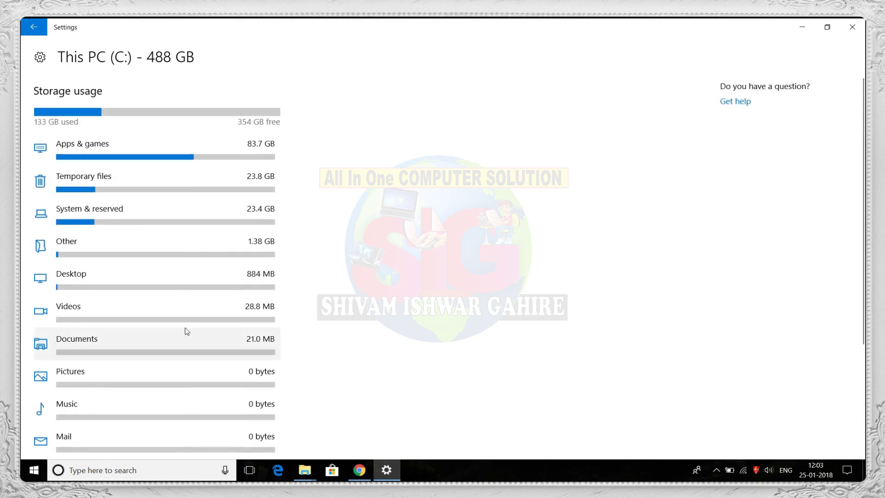
Step: Examine the installed apps and their sizes under Apps & games, return to the Storage page and close Settings
{"action": "left_click", "coordinate": [172, 154]}
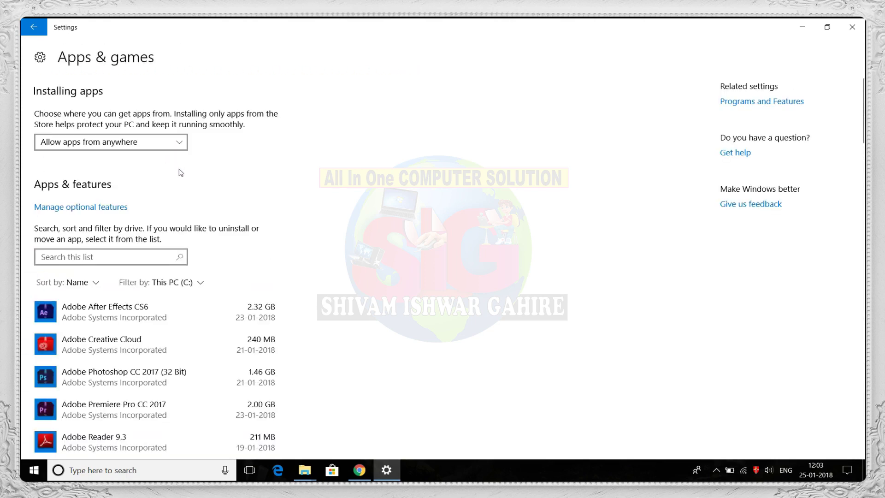
{"action": "scroll", "coordinate": [179, 195], "scroll_direction": "down", "scroll_amount": 12}
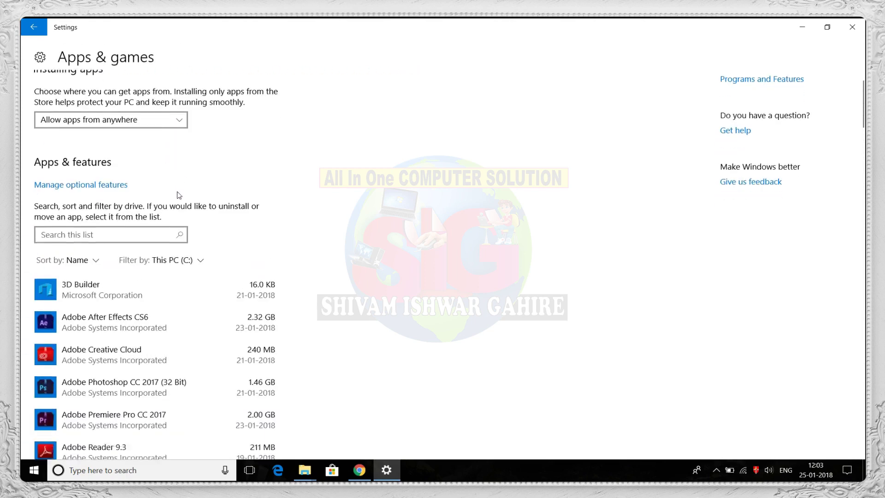
{"action": "scroll", "coordinate": [178, 195], "scroll_direction": "down", "scroll_amount": 5}
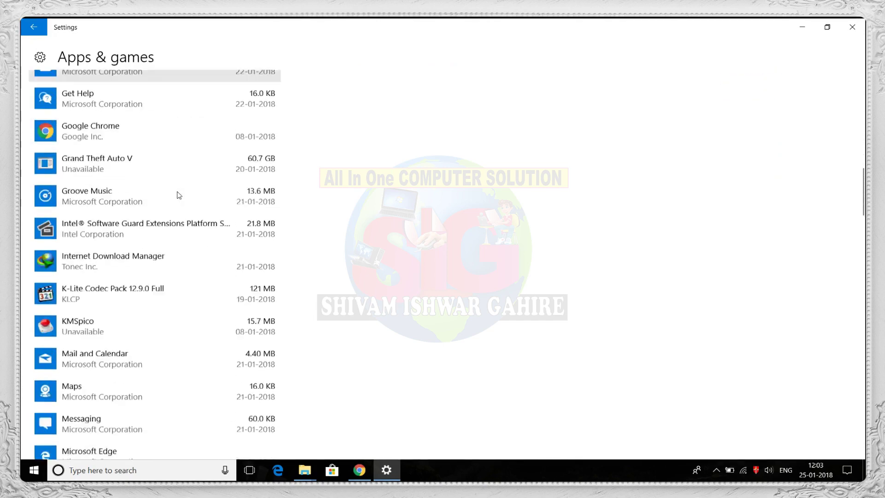
{"action": "scroll", "coordinate": [179, 195], "scroll_direction": "up", "scroll_amount": 15}
{"action": "scroll", "coordinate": [179, 195], "scroll_direction": "up", "scroll_amount": 3}
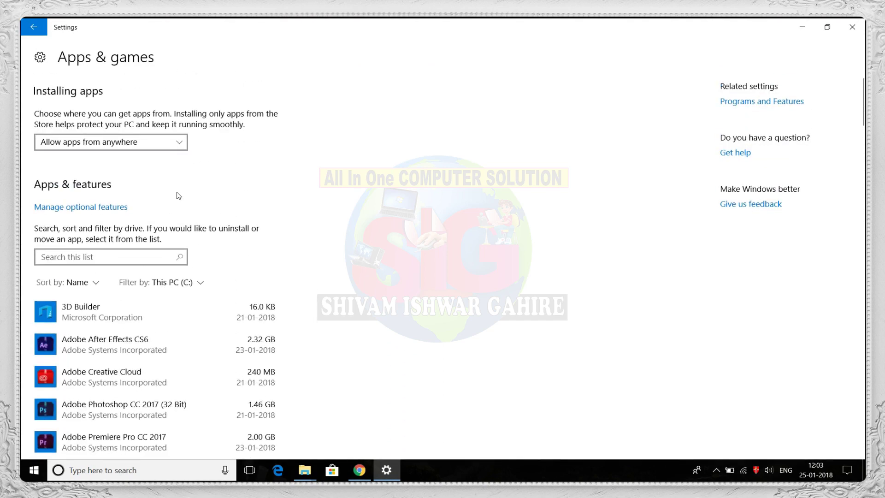
{"action": "left_click", "coordinate": [35, 24]}
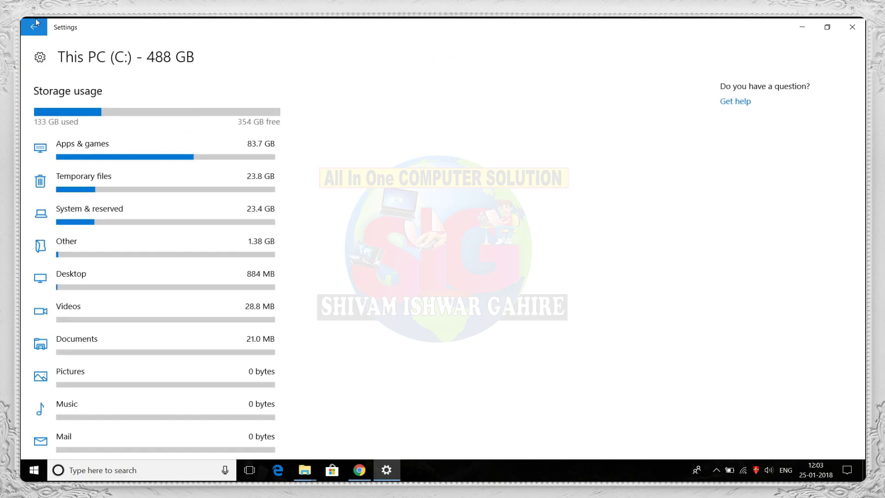
{"action": "left_click", "coordinate": [35, 24]}
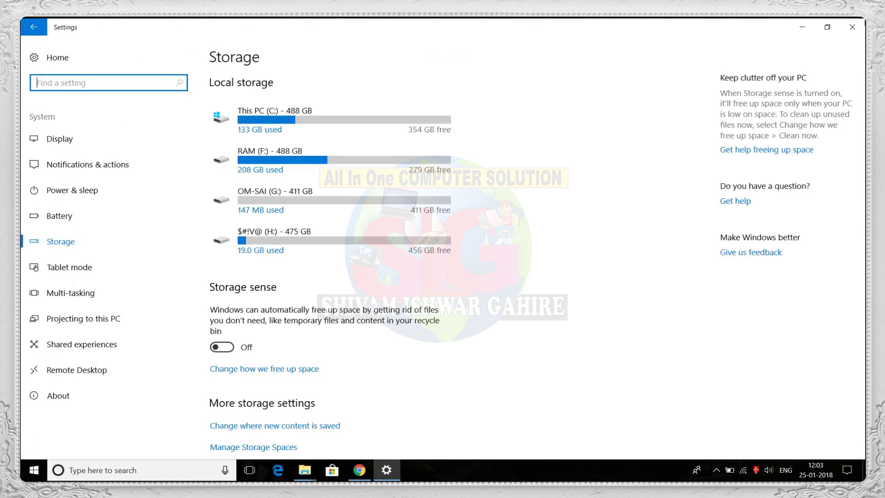
{"action": "left_click", "coordinate": [852, 27]}
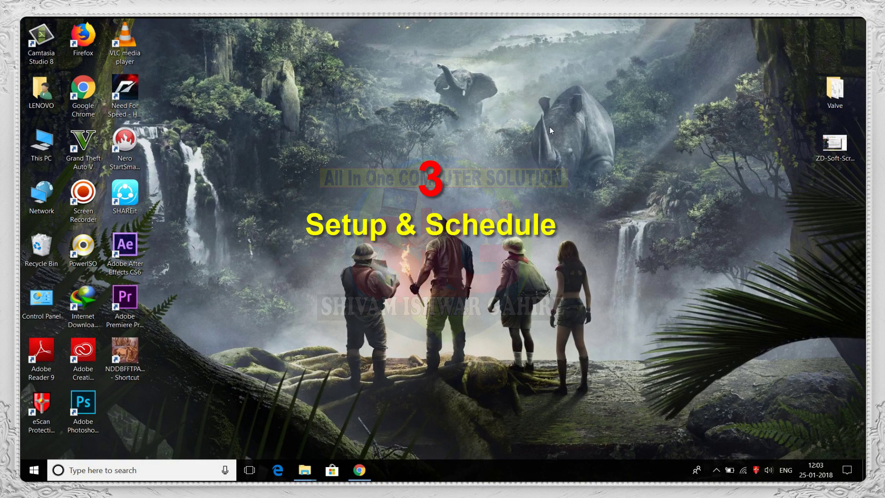
{"action": "left_click", "coordinate": [312, 109]}
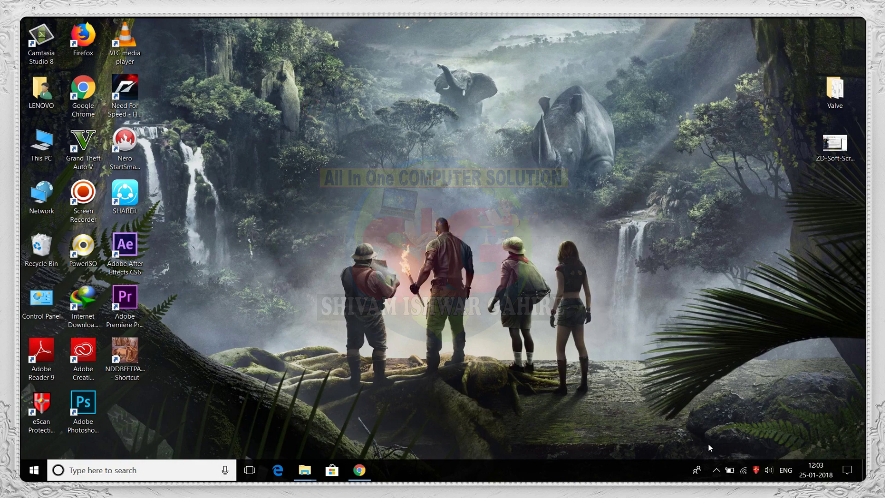
{"action": "left_click", "coordinate": [716, 470]}
{"action": "left_click", "coordinate": [716, 474]}
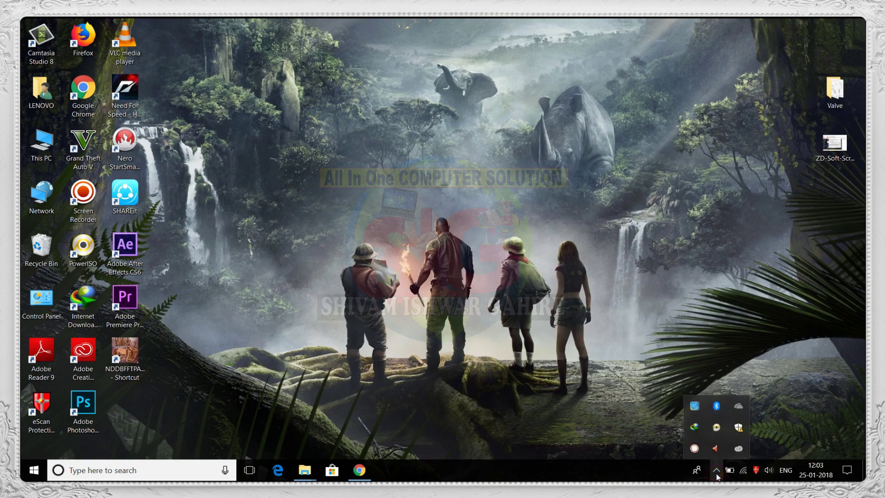
{"action": "left_click", "coordinate": [716, 474]}
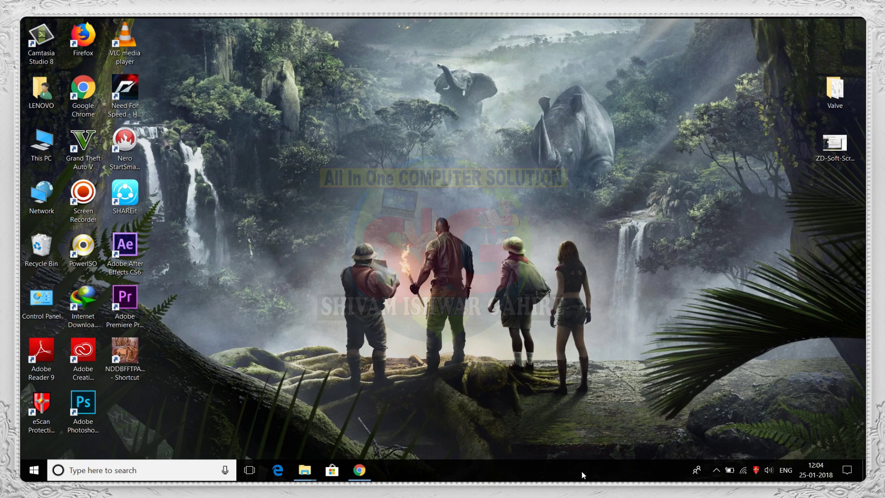
Step: Open the Display page of the System settings
{"action": "left_click", "coordinate": [24, 477]}
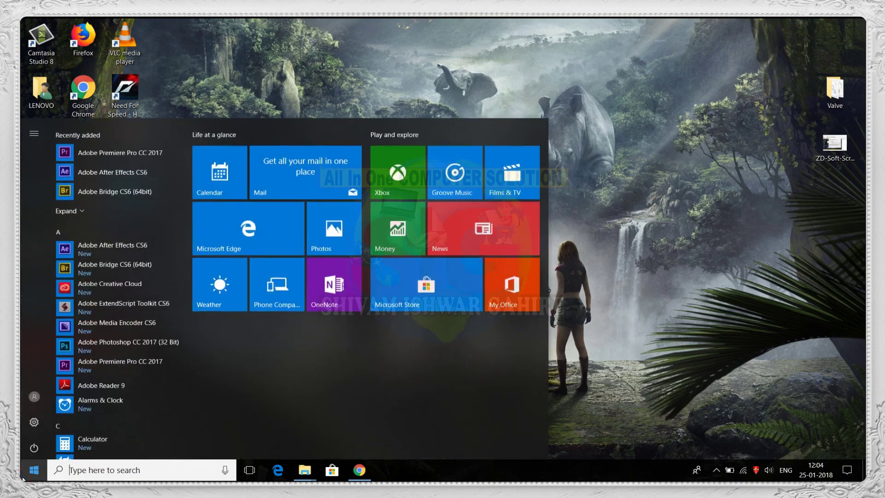
{"action": "left_click", "coordinate": [37, 428]}
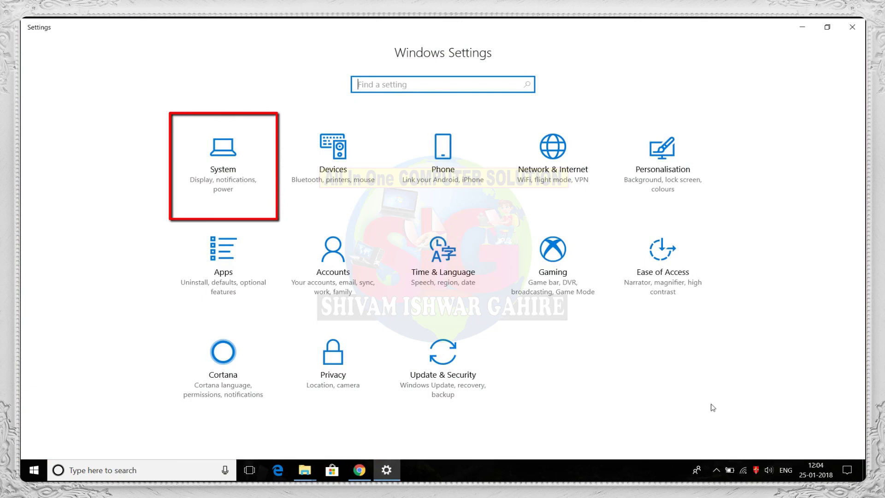
{"action": "left_click", "coordinate": [717, 470]}
{"action": "left_click", "coordinate": [717, 472]}
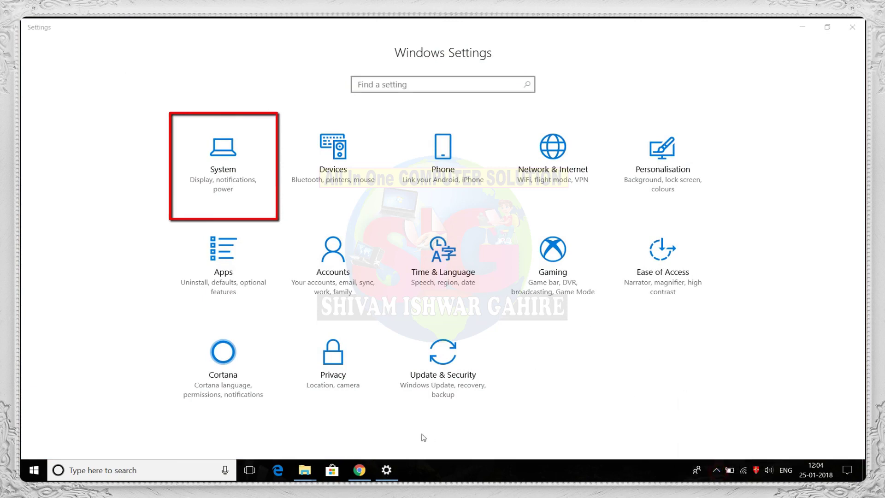
{"action": "left_click", "coordinate": [238, 179]}
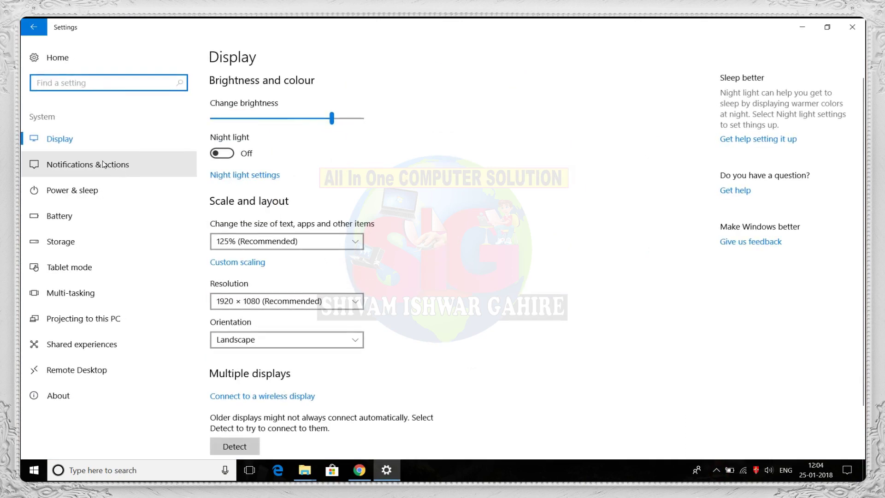
{"action": "left_click", "coordinate": [85, 139]}
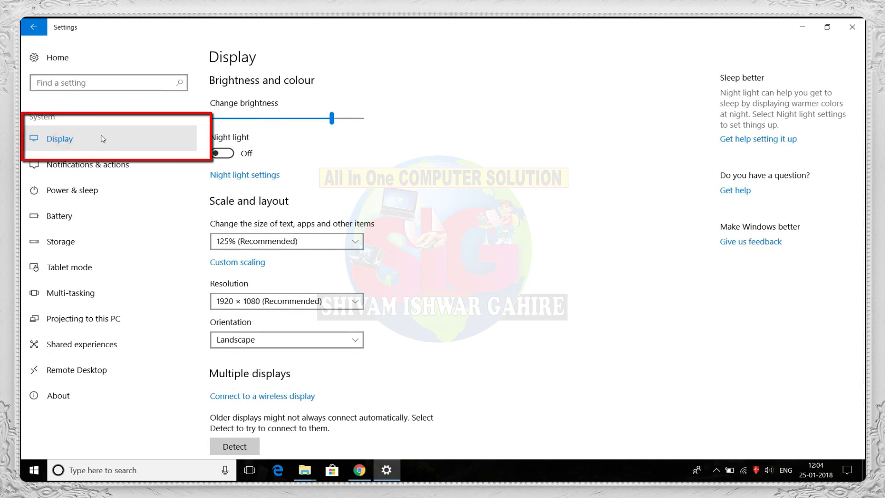
Step: Turn Night light on and off again on the Display page, and close Settings
{"action": "left_click", "coordinate": [222, 155]}
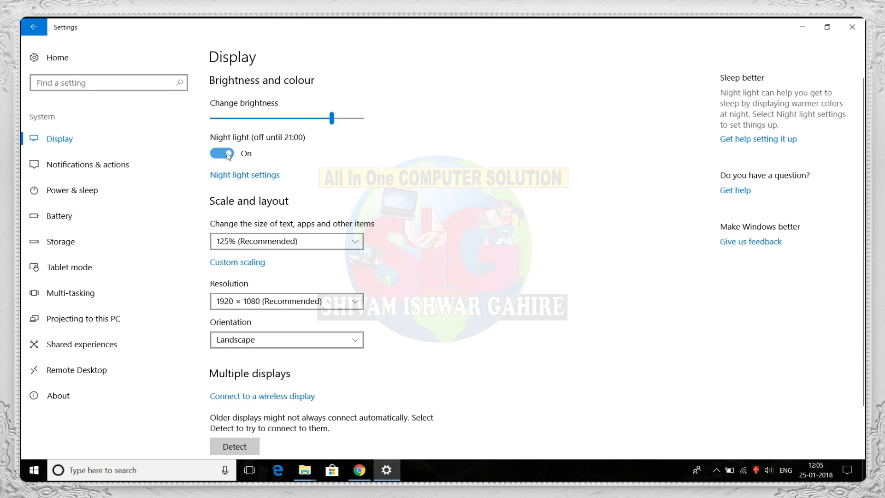
{"action": "left_click", "coordinate": [228, 154]}
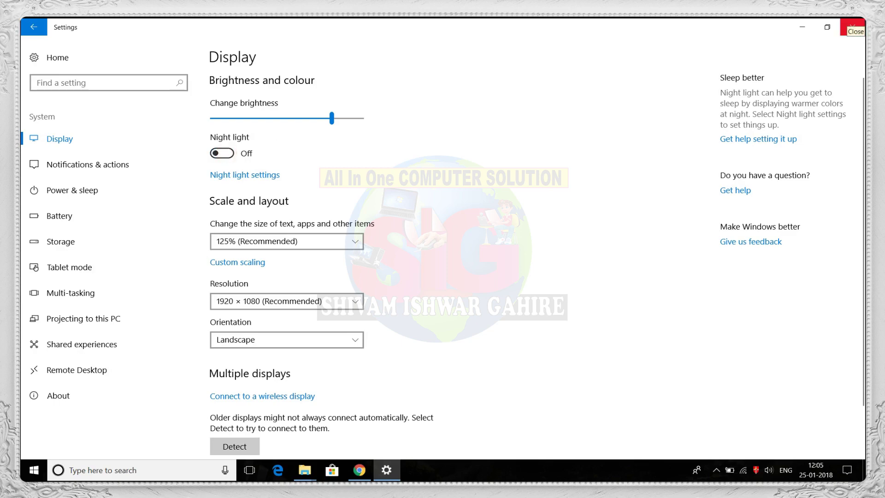
{"action": "left_click", "coordinate": [851, 25]}
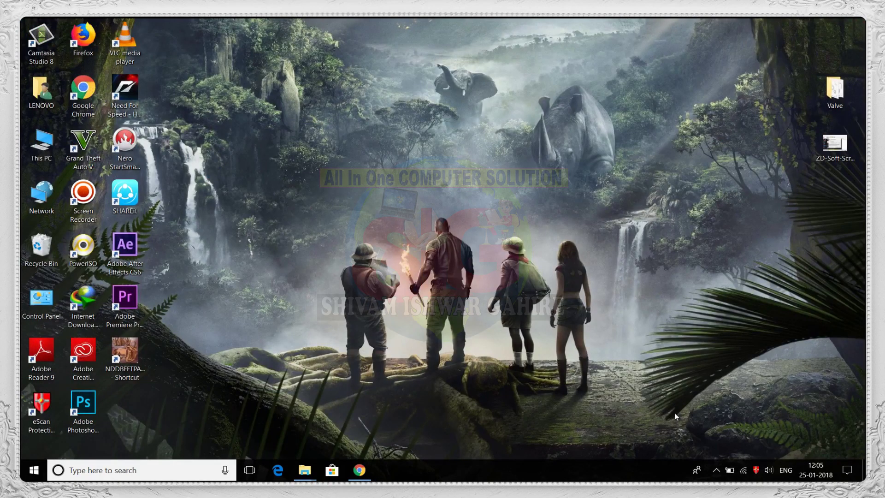
Step: Open the action centre, switch Night light off with its quick action and close the action centre
{"action": "left_click", "coordinate": [842, 474]}
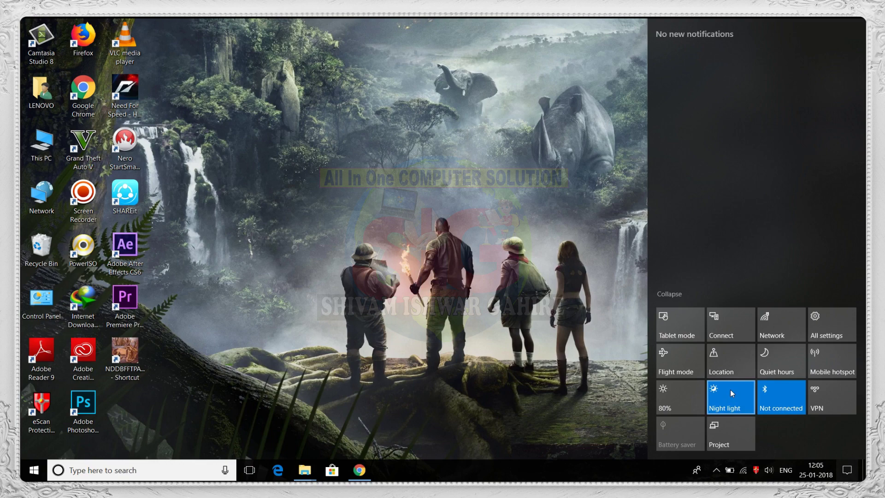
{"action": "left_click", "coordinate": [730, 389]}
{"action": "left_click", "coordinate": [433, 362]}
Step: Refresh the desktop three times
{"action": "right_click", "coordinate": [435, 363]}
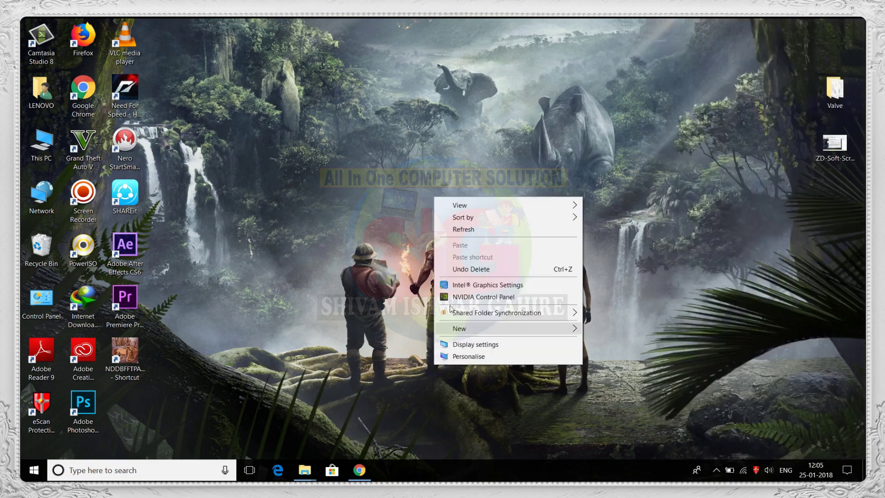
{"action": "left_click", "coordinate": [455, 230]}
{"action": "right_click", "coordinate": [455, 232]}
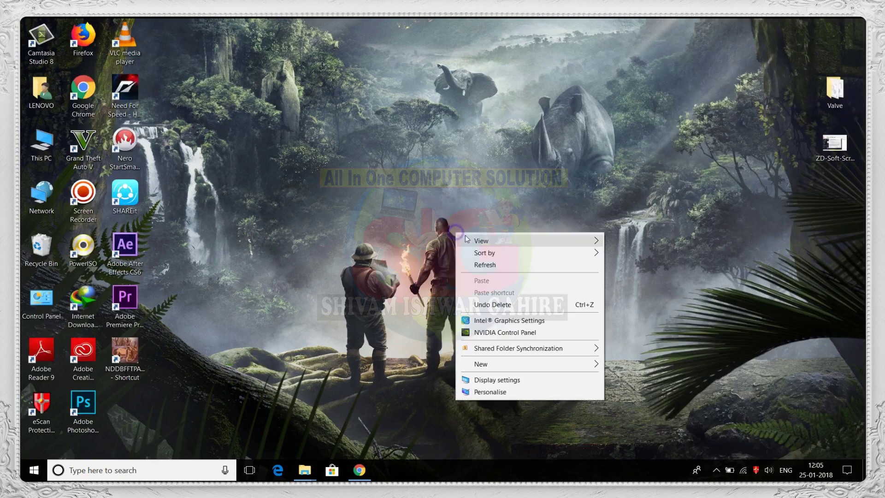
{"action": "left_click", "coordinate": [477, 265]}
{"action": "right_click", "coordinate": [477, 270]}
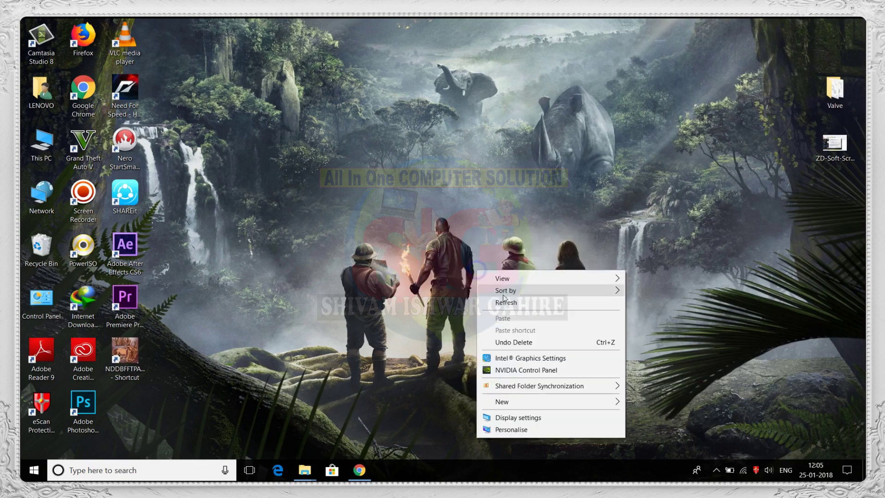
{"action": "left_click", "coordinate": [504, 302]}
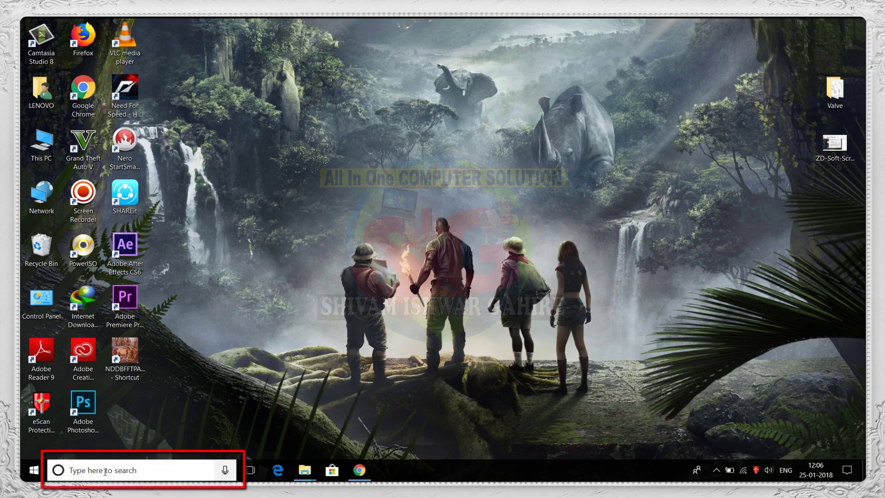
Step: Search Windows for "steps", open Steps Recorder and start a recording with its window moved clear of the desktop icons
{"action": "left_click", "coordinate": [123, 470]}
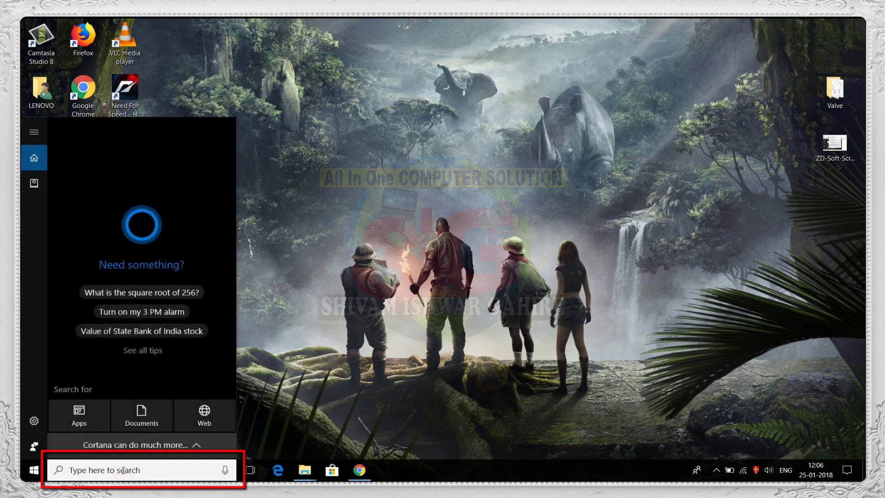
{"action": "type", "text": "steps"}
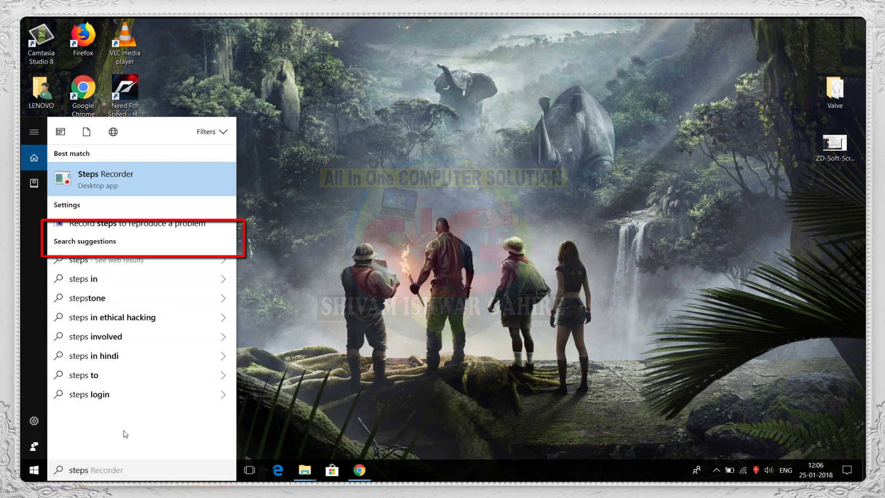
{"action": "left_click", "coordinate": [89, 181]}
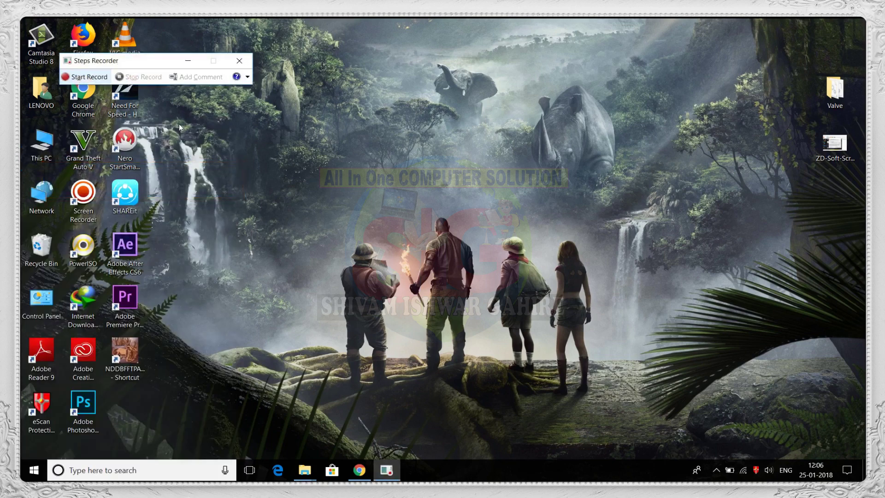
{"action": "left_click_drag", "start_coordinate": [154, 62], "coordinate": [435, 86]}
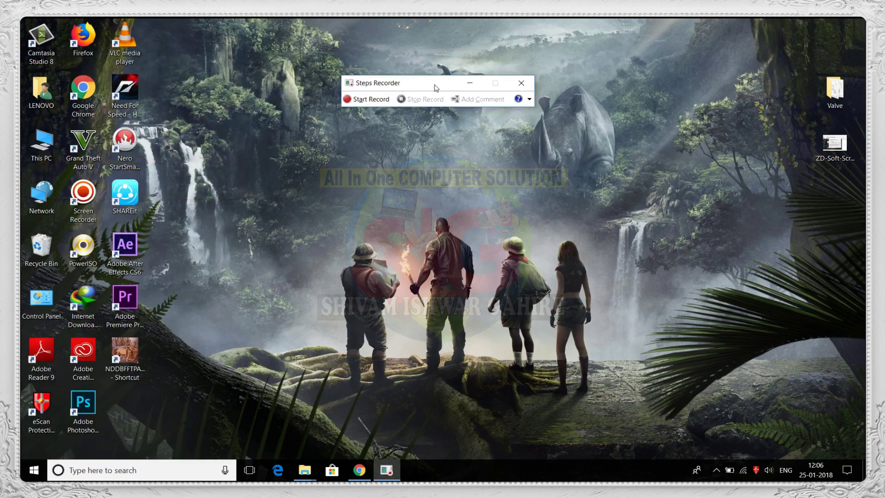
{"action": "left_click", "coordinate": [373, 100]}
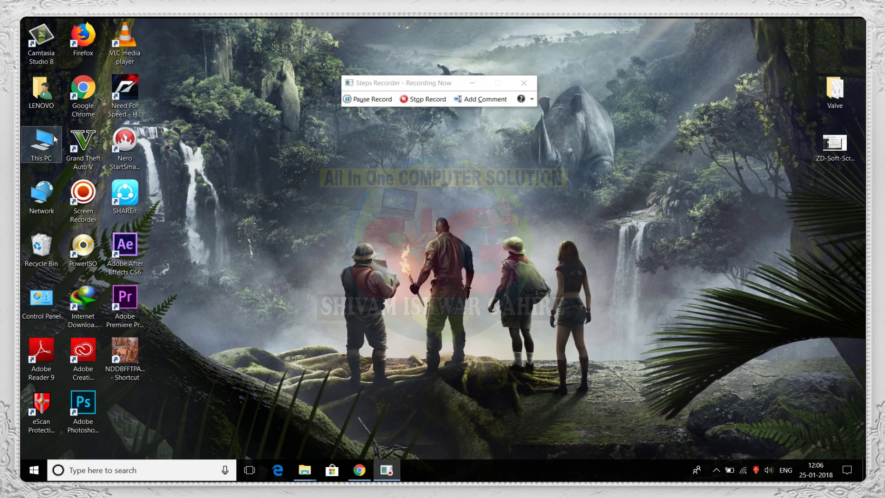
Step: Open the OM-SAI (G:) drive from This PC and close the File Explorer window
{"action": "double_click", "coordinate": [45, 150]}
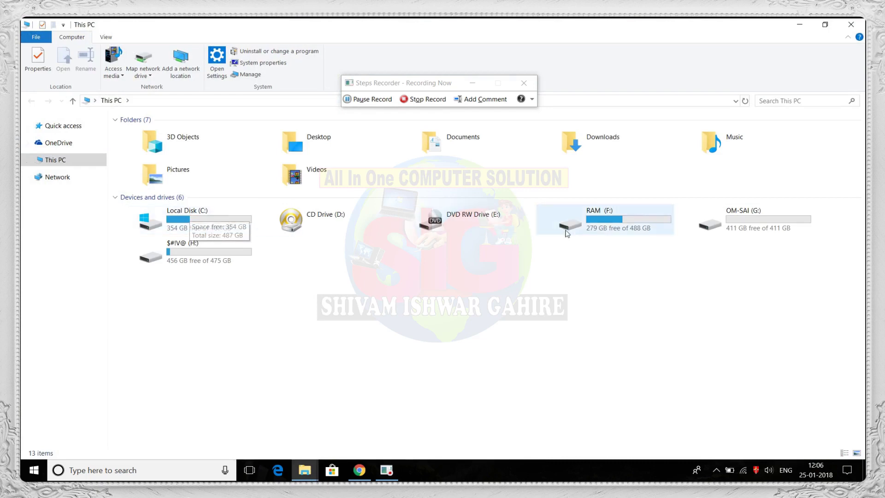
{"action": "double_click", "coordinate": [756, 229]}
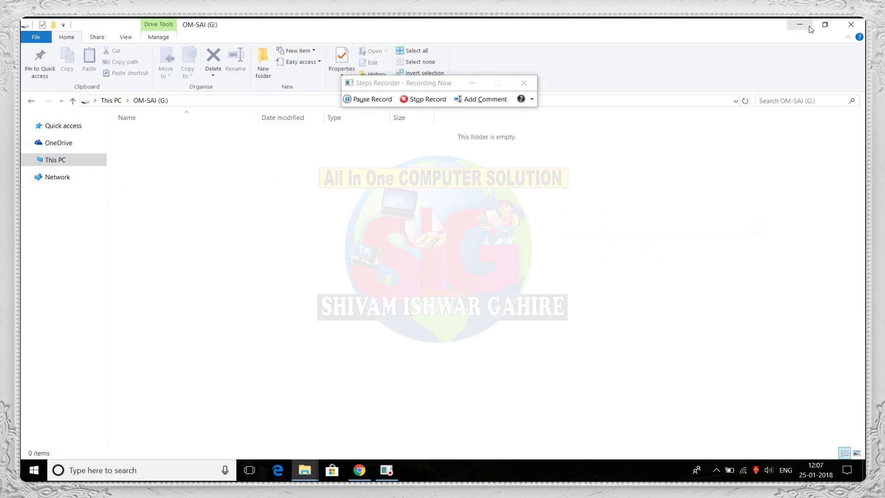
{"action": "left_click", "coordinate": [851, 28]}
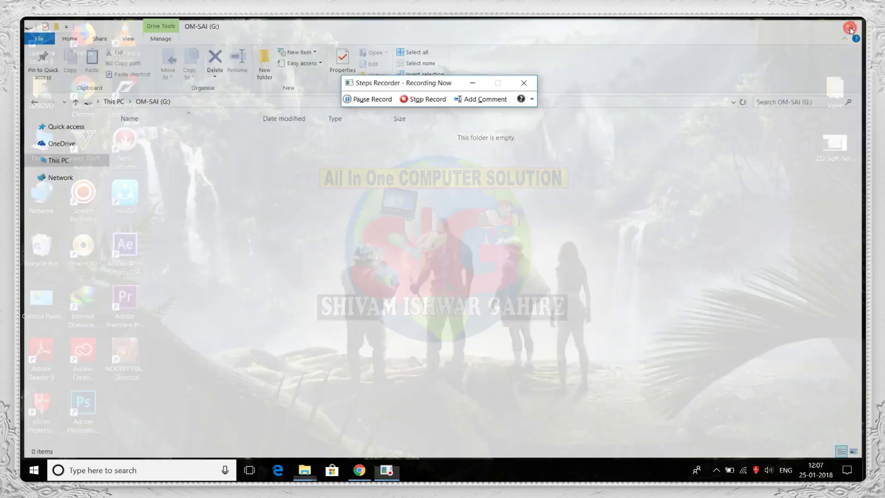
Step: Browse down the Start menu's app list, close it and stop the Steps Recorder recording
{"action": "left_click", "coordinate": [34, 470]}
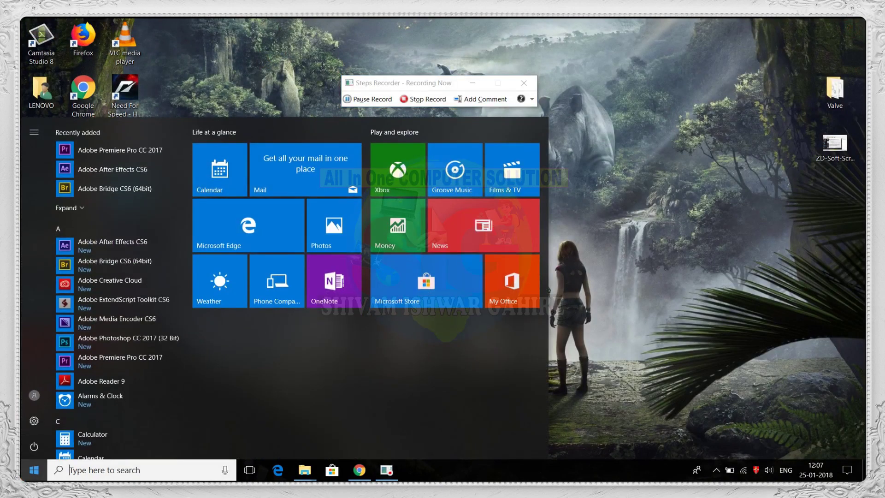
{"action": "scroll", "coordinate": [65, 378], "scroll_direction": "down", "scroll_amount": 5}
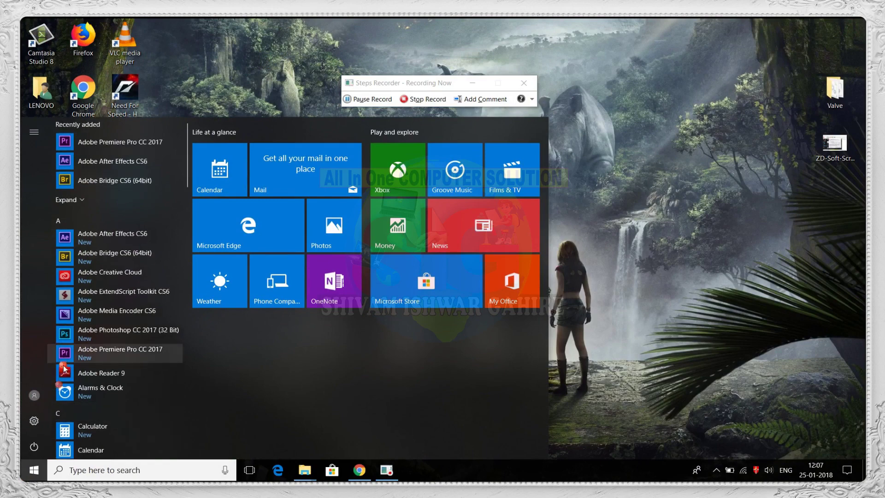
{"action": "scroll", "coordinate": [65, 367], "scroll_direction": "down", "scroll_amount": 7}
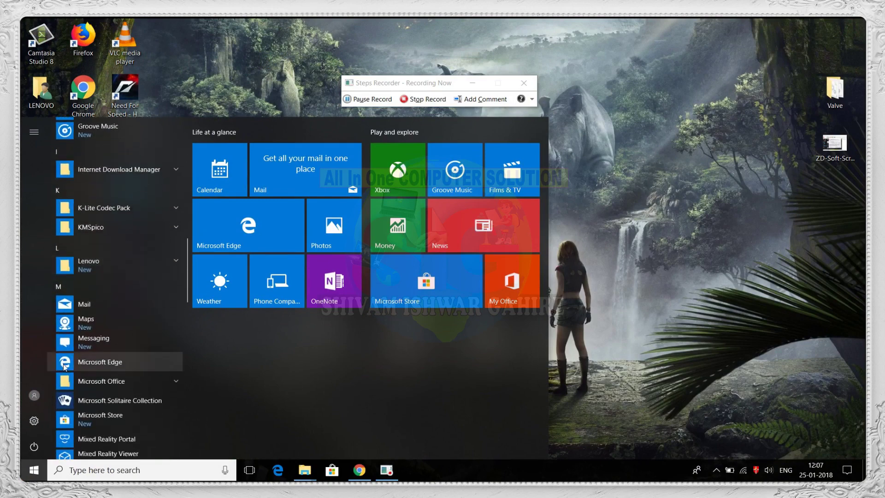
{"action": "scroll", "coordinate": [65, 368], "scroll_direction": "down", "scroll_amount": 7}
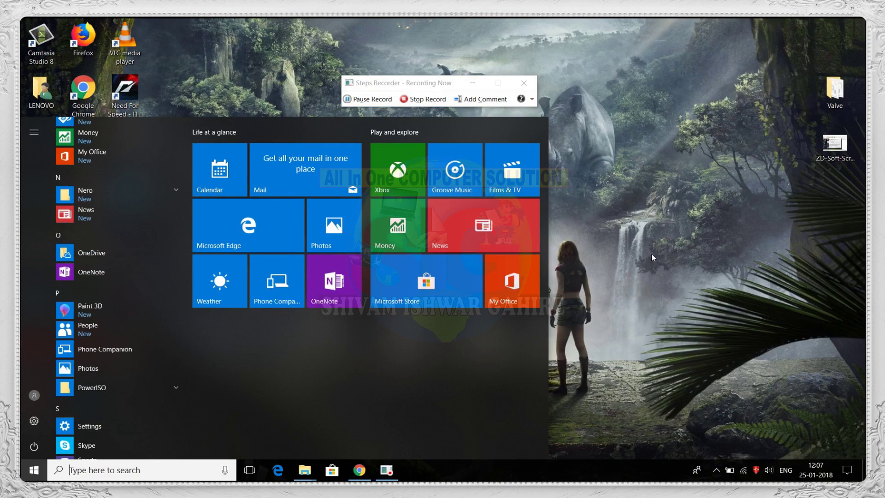
{"action": "left_click", "coordinate": [620, 260]}
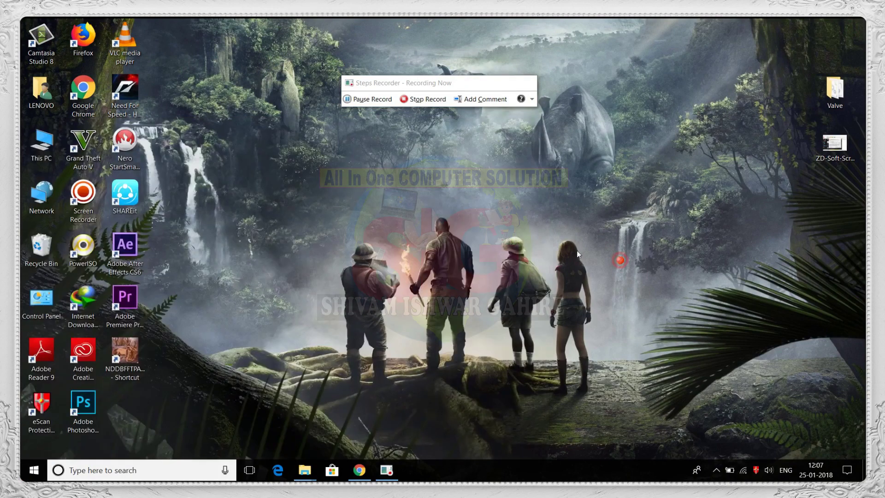
{"action": "left_click", "coordinate": [420, 99]}
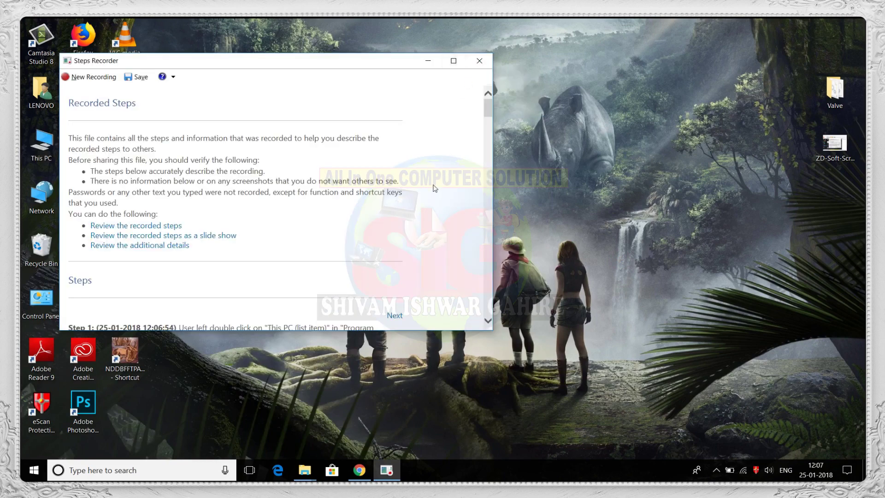
Step: Maximize the Steps Recorder window and examine the recorded steps with their screenshots
{"action": "scroll", "coordinate": [433, 194], "scroll_direction": "down", "scroll_amount": 3}
{"action": "scroll", "coordinate": [434, 194], "scroll_direction": "down", "scroll_amount": 6}
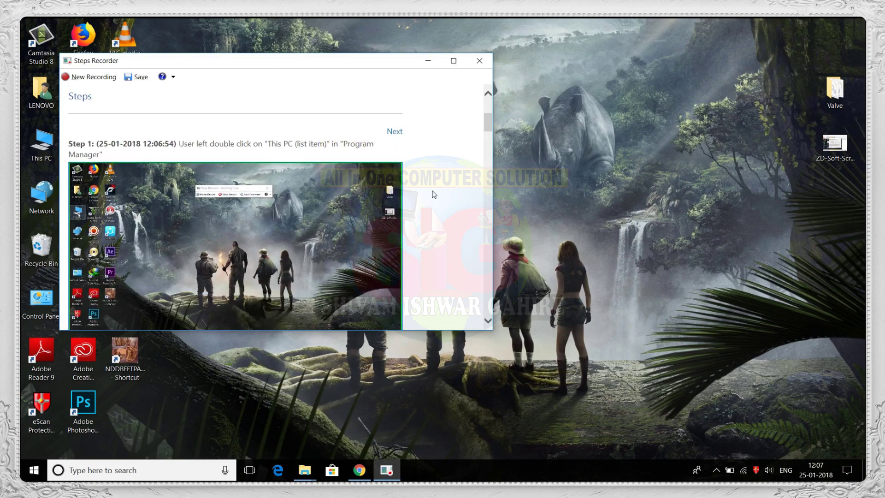
{"action": "left_click", "coordinate": [454, 61]}
{"action": "scroll", "coordinate": [474, 237], "scroll_direction": "down", "scroll_amount": 3}
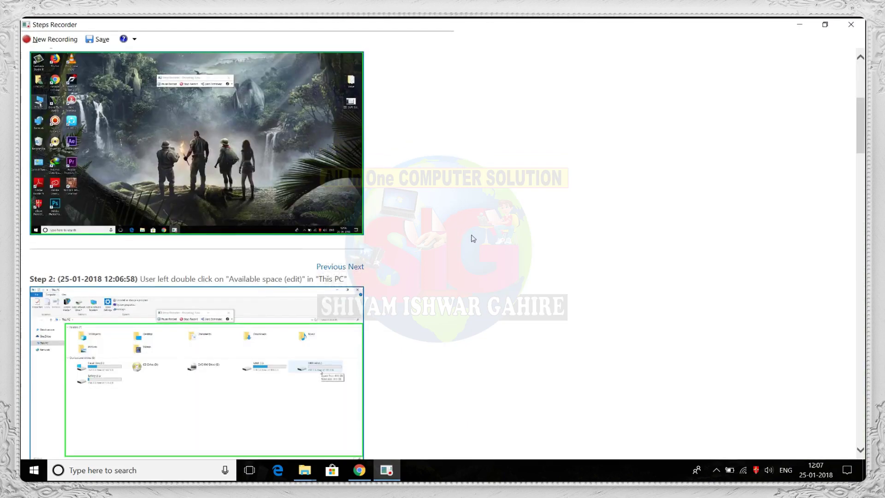
{"action": "scroll", "coordinate": [472, 237], "scroll_direction": "down", "scroll_amount": 2}
{"action": "scroll", "coordinate": [473, 237], "scroll_direction": "up", "scroll_amount": 10}
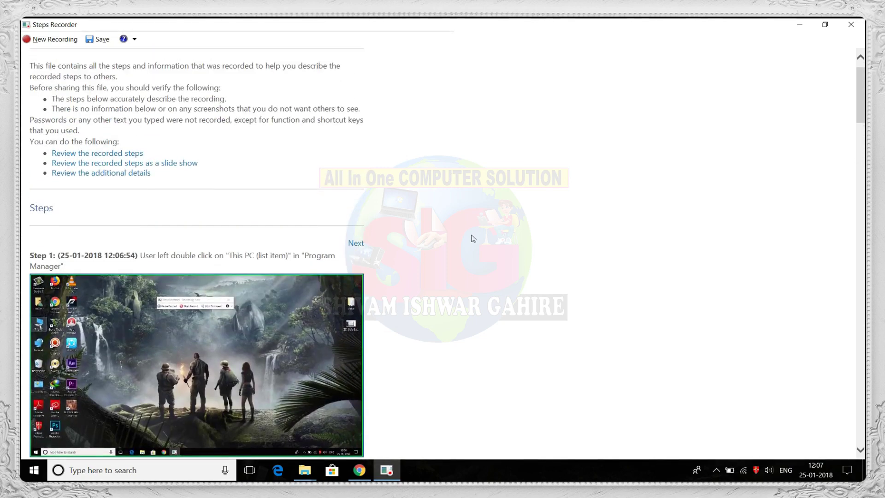
{"action": "scroll", "coordinate": [473, 249], "scroll_direction": "down", "scroll_amount": 15}
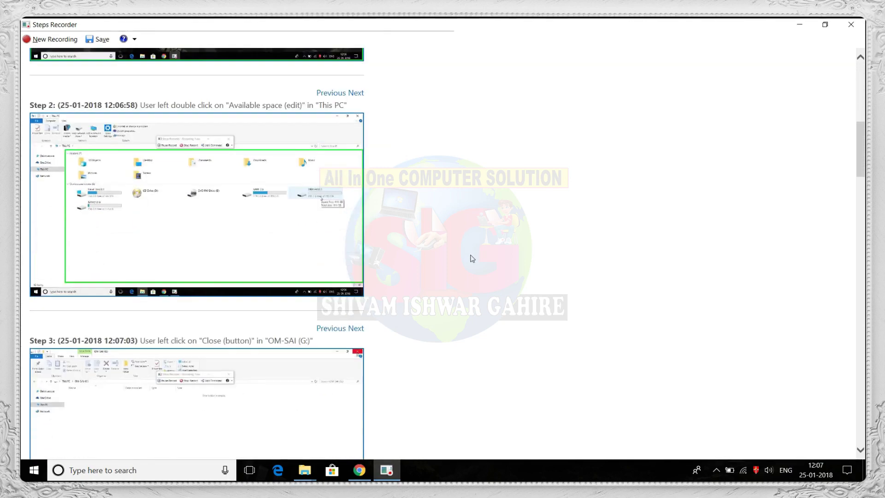
{"action": "scroll", "coordinate": [473, 258], "scroll_direction": "down", "scroll_amount": 12}
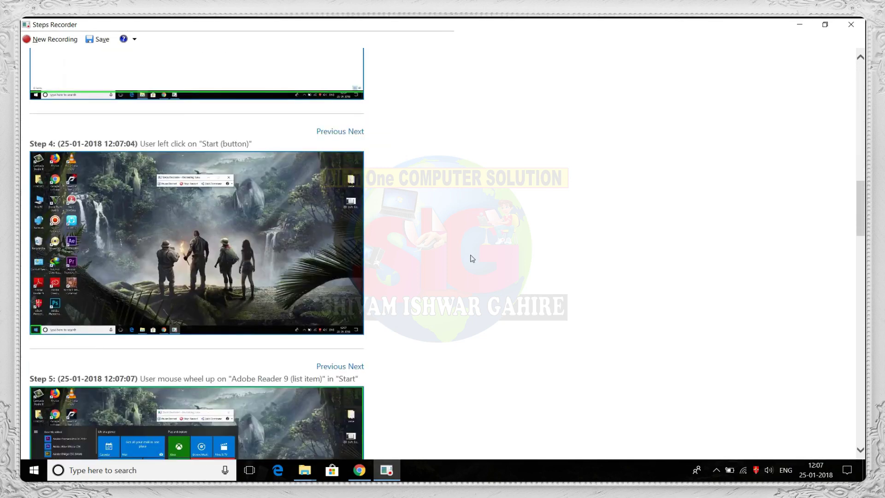
Step: Review the remaining recorded steps, then close Steps Recorder without saving the recording
{"action": "scroll", "coordinate": [472, 258], "scroll_direction": "down", "scroll_amount": 15}
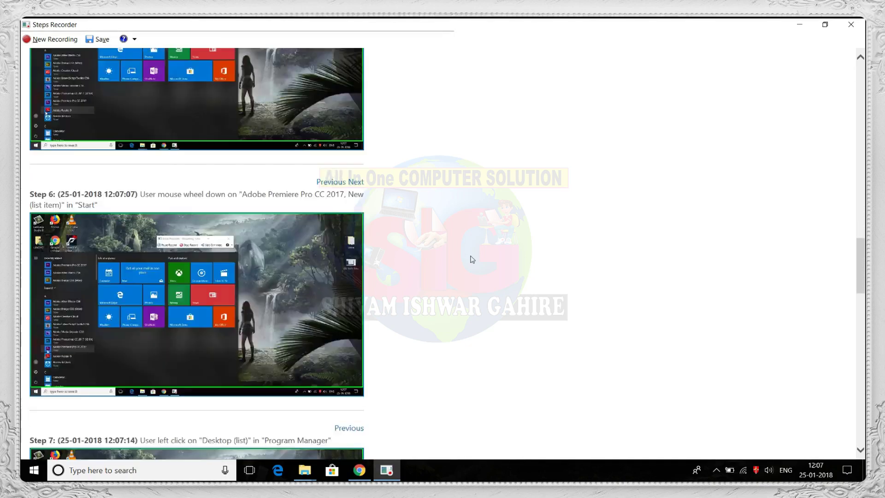
{"action": "scroll", "coordinate": [473, 259], "scroll_direction": "down", "scroll_amount": 1}
{"action": "scroll", "coordinate": [472, 259], "scroll_direction": "up", "scroll_amount": 15}
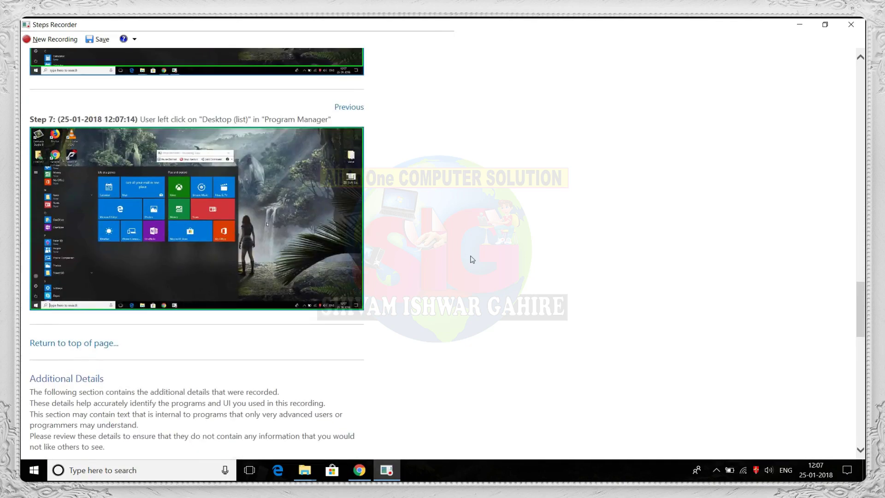
{"action": "scroll", "coordinate": [472, 260], "scroll_direction": "up", "scroll_amount": 20}
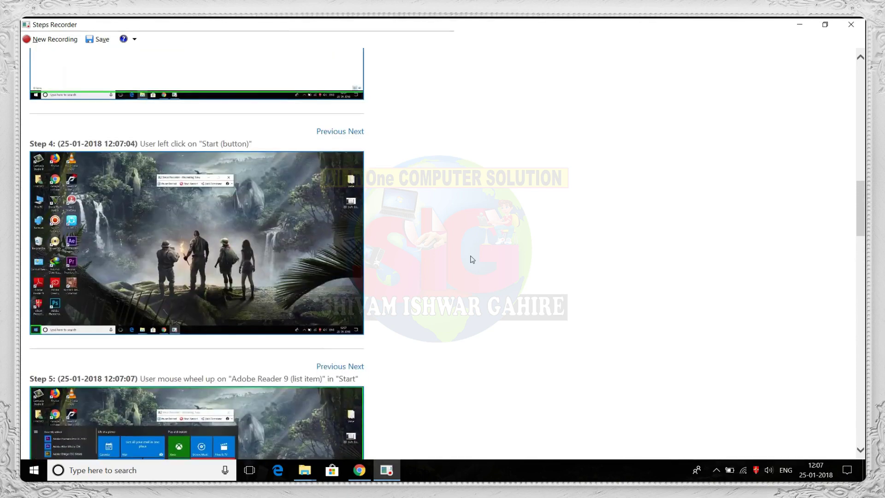
{"action": "scroll", "coordinate": [473, 260], "scroll_direction": "up", "scroll_amount": 15}
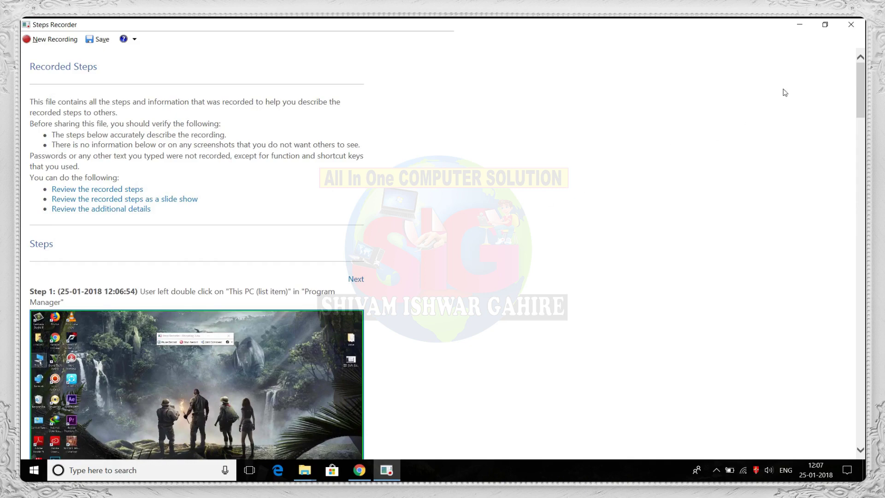
{"action": "left_click", "coordinate": [851, 23]}
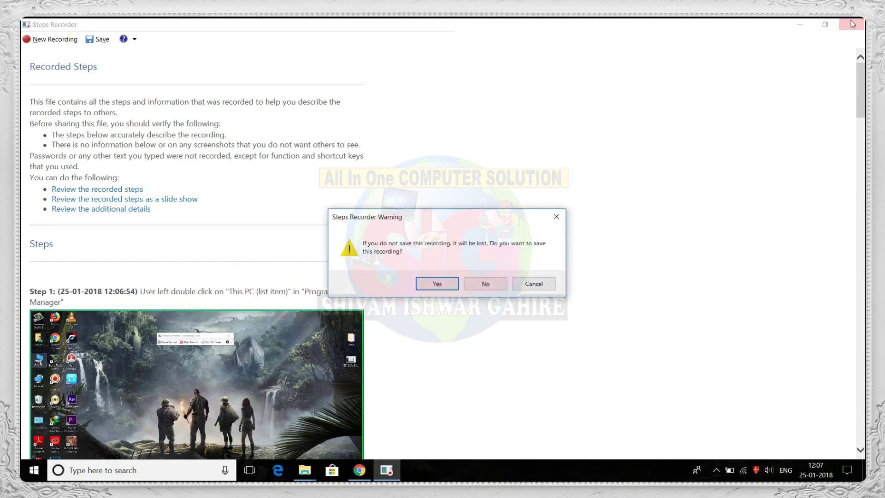
{"action": "left_click", "coordinate": [480, 288]}
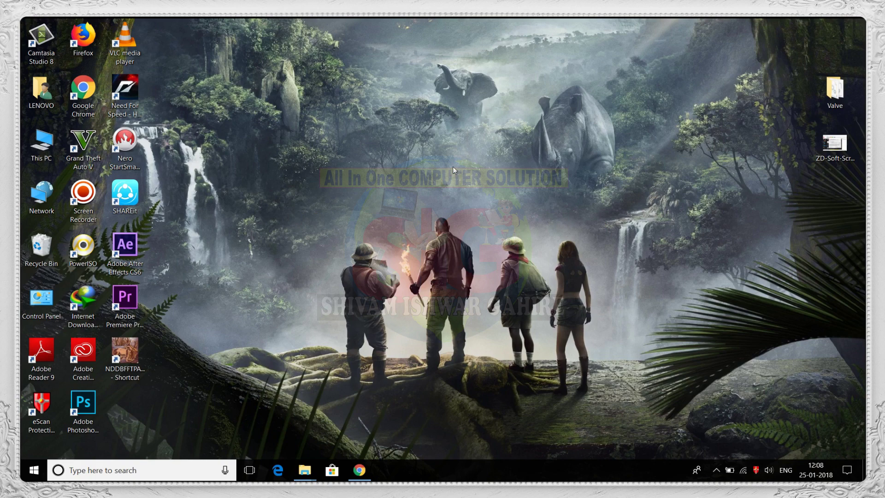
Step: Show the touch keyboard button on the taskbar and open the touch keyboard
{"action": "right_click", "coordinate": [456, 472]}
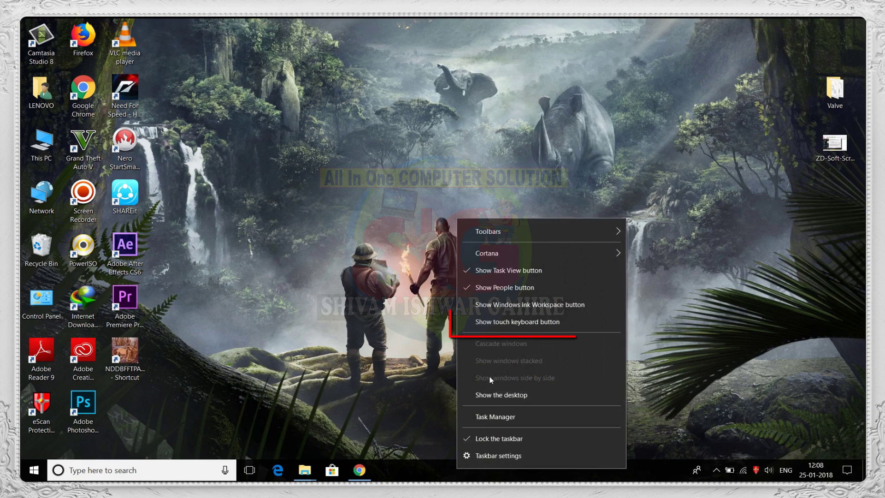
{"action": "left_click", "coordinate": [502, 326]}
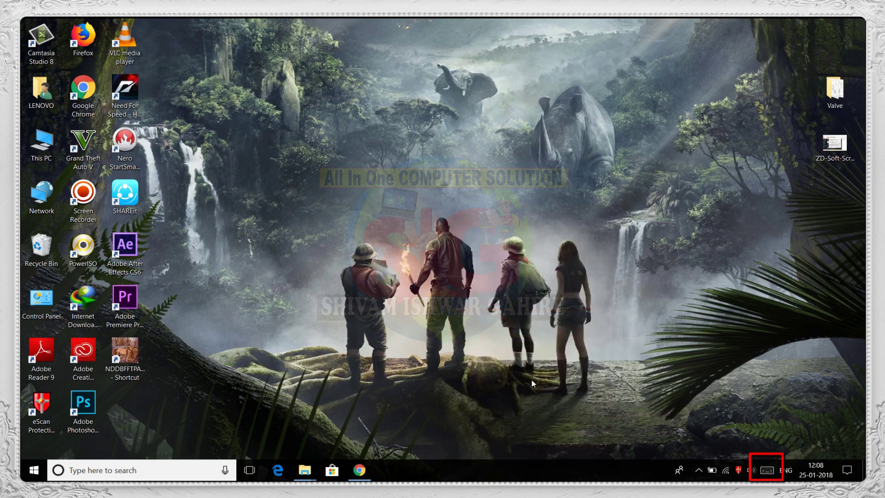
{"action": "left_click", "coordinate": [698, 470]}
{"action": "left_click", "coordinate": [699, 469]}
{"action": "left_click", "coordinate": [764, 476]}
{"action": "left_click", "coordinate": [764, 476]}
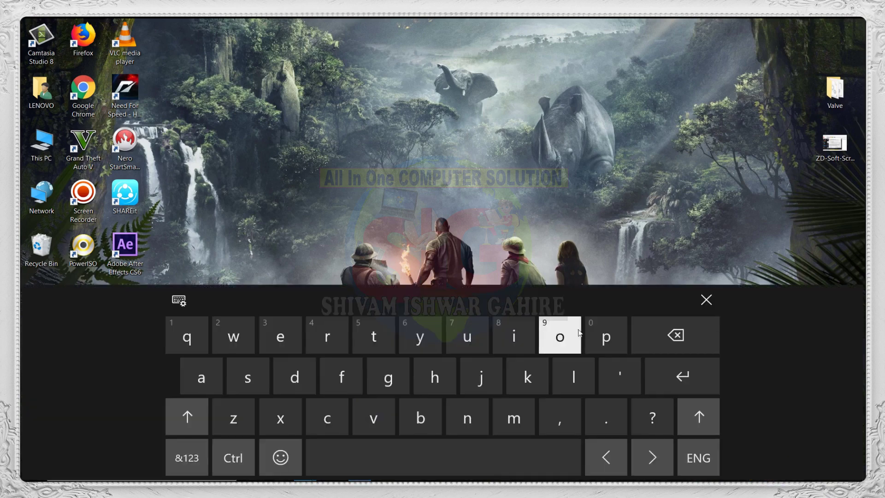
Step: Switch the touch keyboard to emoji and browse the smiley, people, celebration, food, transport and heart categories
{"action": "left_click", "coordinate": [275, 456]}
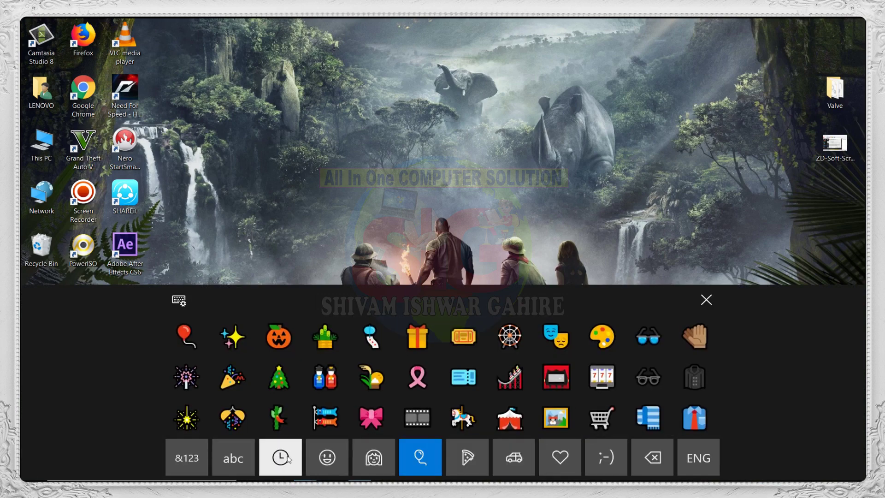
{"action": "left_click", "coordinate": [327, 456]}
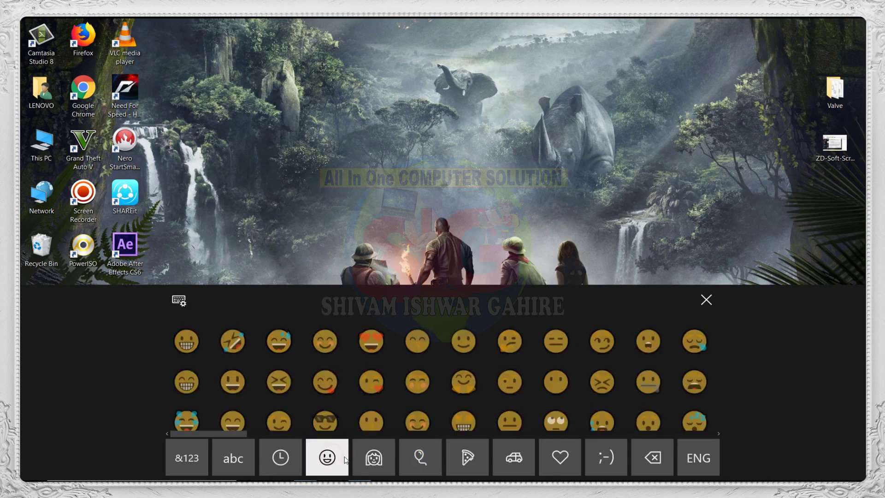
{"action": "left_click", "coordinate": [374, 456]}
{"action": "left_click", "coordinate": [420, 456]}
{"action": "left_click", "coordinate": [467, 459]}
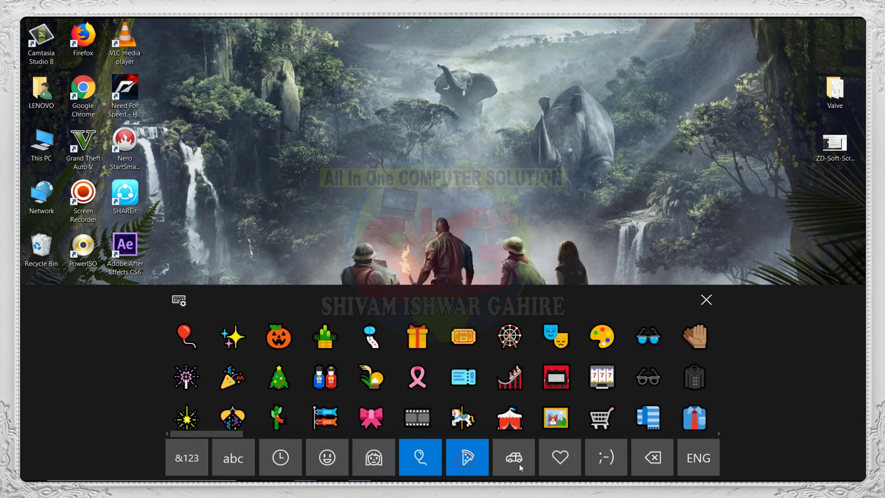
{"action": "left_click", "coordinate": [523, 466]}
{"action": "left_click", "coordinate": [558, 461]}
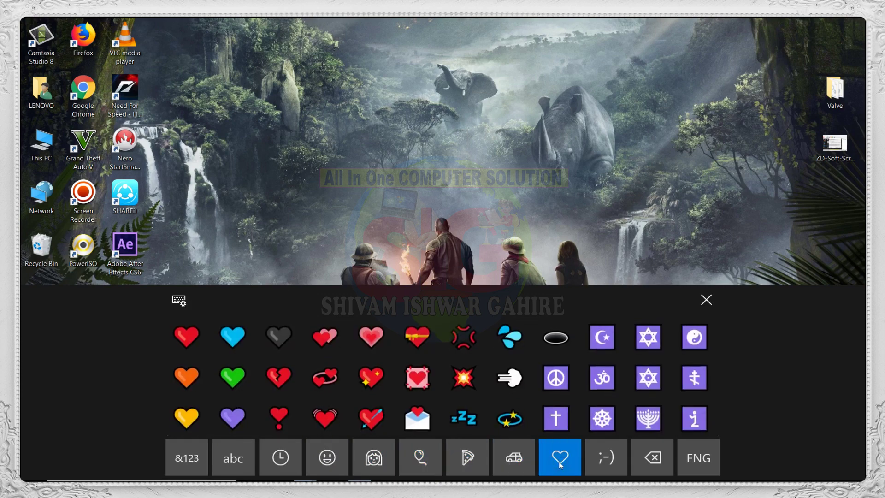
{"action": "left_click", "coordinate": [514, 458]}
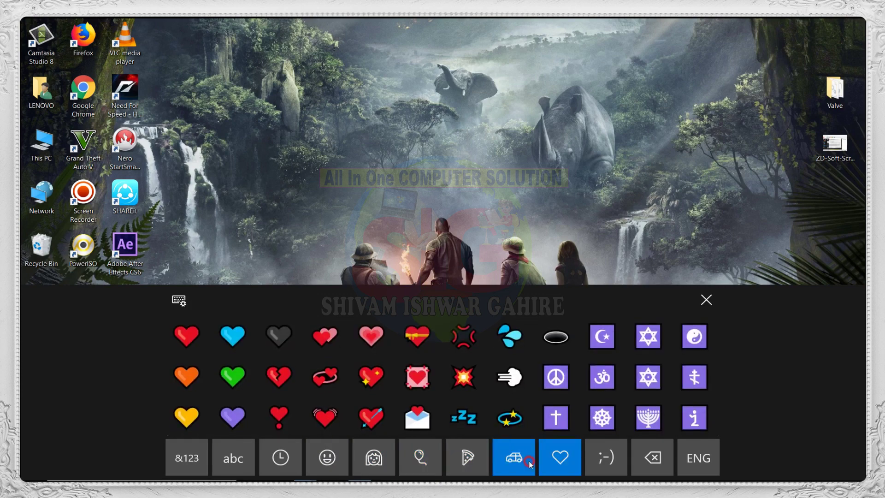
{"action": "left_click", "coordinate": [472, 461]}
{"action": "left_click", "coordinate": [430, 460]}
{"action": "left_click", "coordinate": [366, 461]}
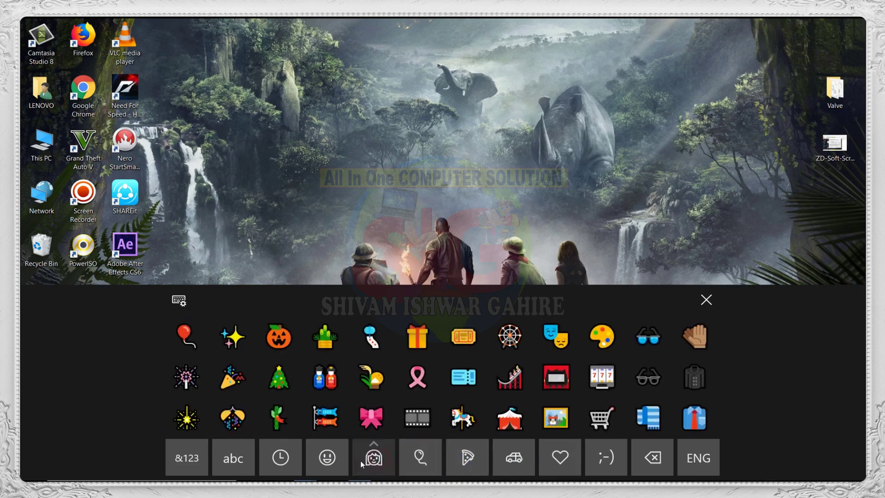